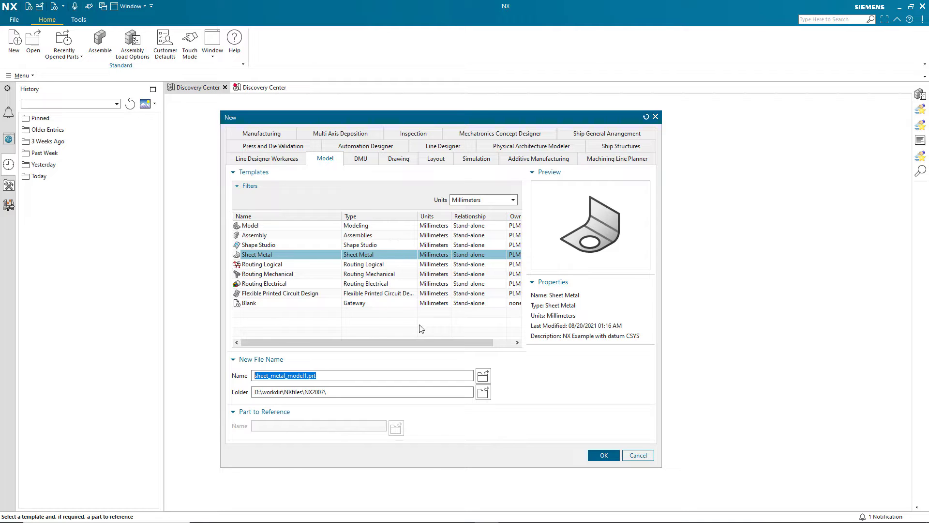
- Create a new part from the Sheet Metal template in millimetres and review its flat pattern display preferences without changing them
left_click(594, 455)
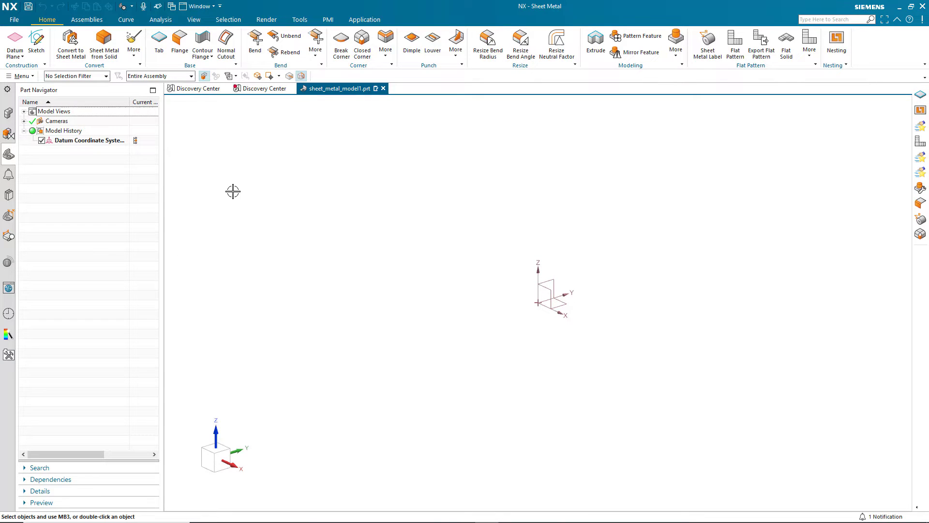
left_click(14, 20)
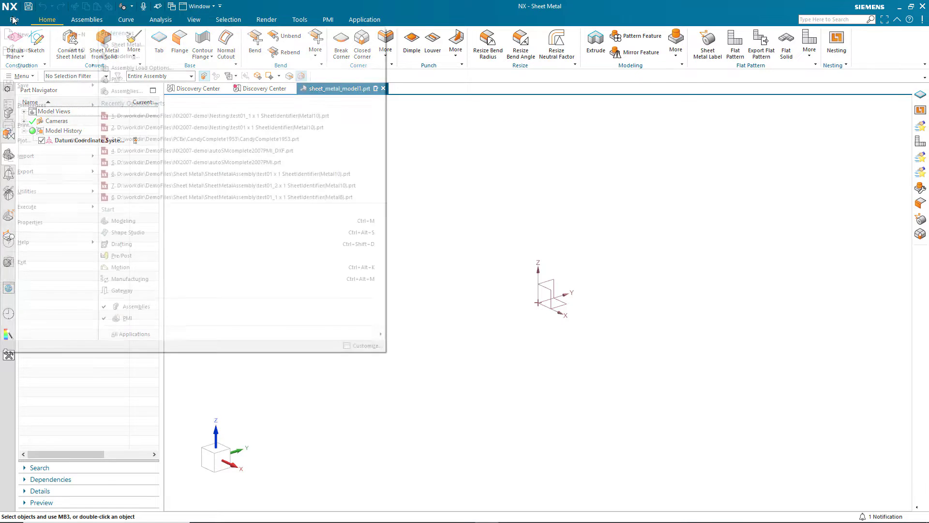
left_click(124, 45)
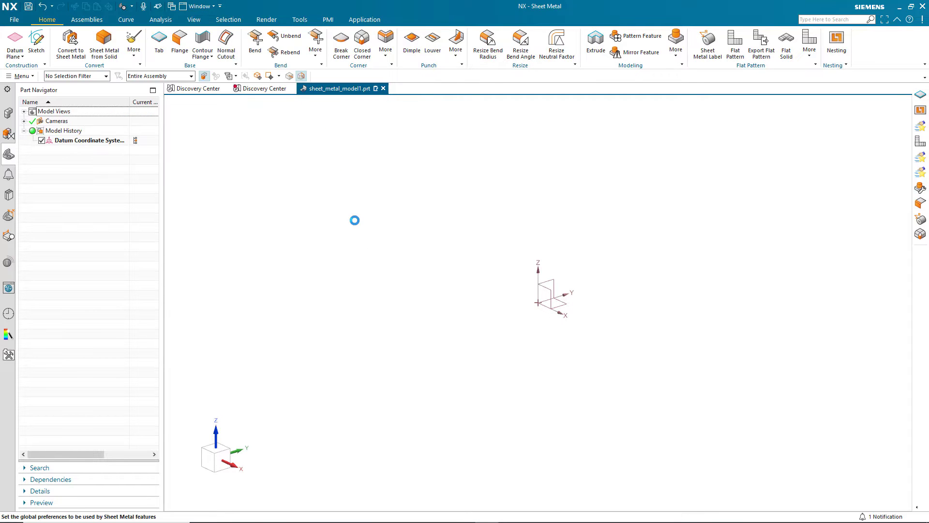
left_click(377, 135)
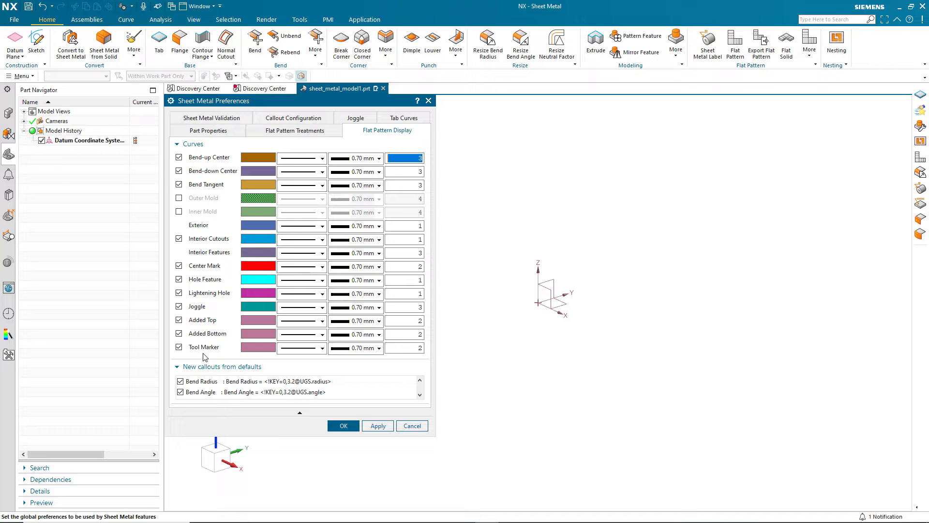
left_click(411, 426)
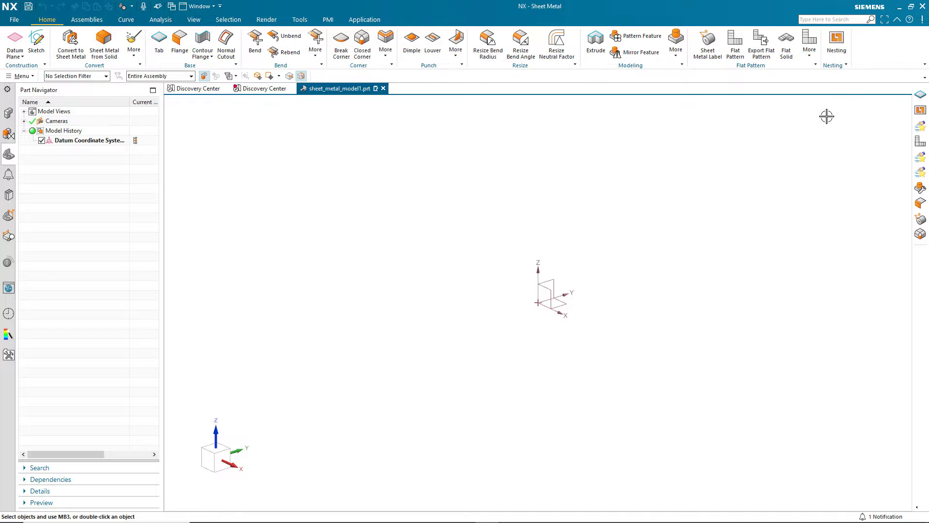
- Start a nesting job with Bottom Left direction, 5 mm edge-to-part distance, 2 mm part-to-part distance and attach layers 2, 3
left_click(838, 44)
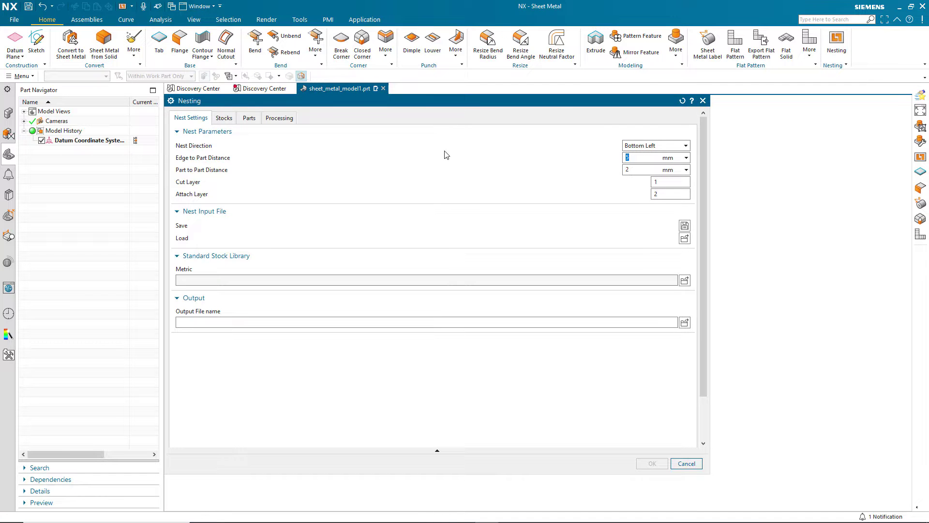
left_click_drag(387, 104, 241, 93)
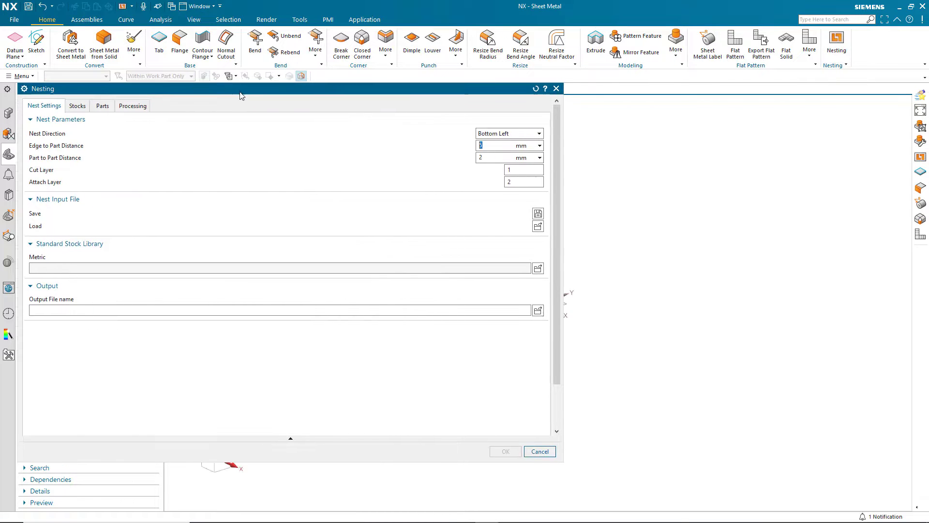
left_click_drag(562, 461, 825, 510)
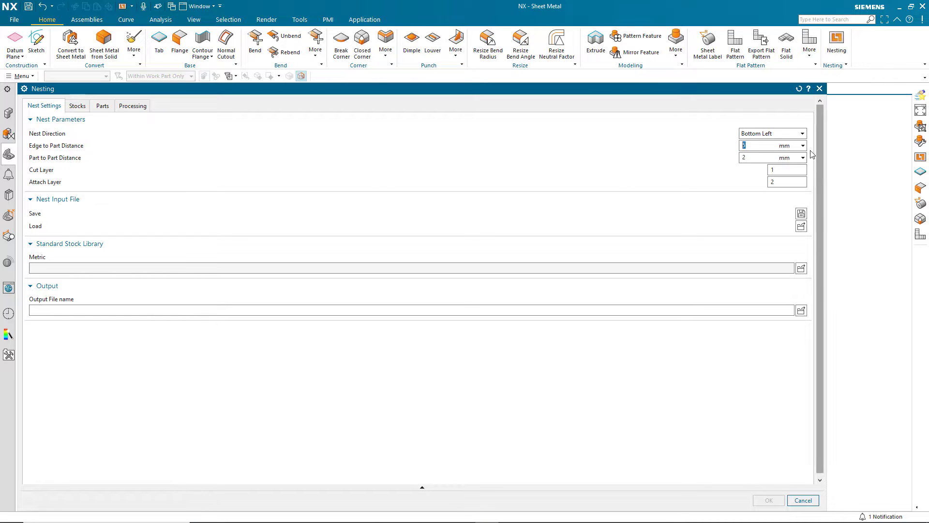
left_click(800, 137)
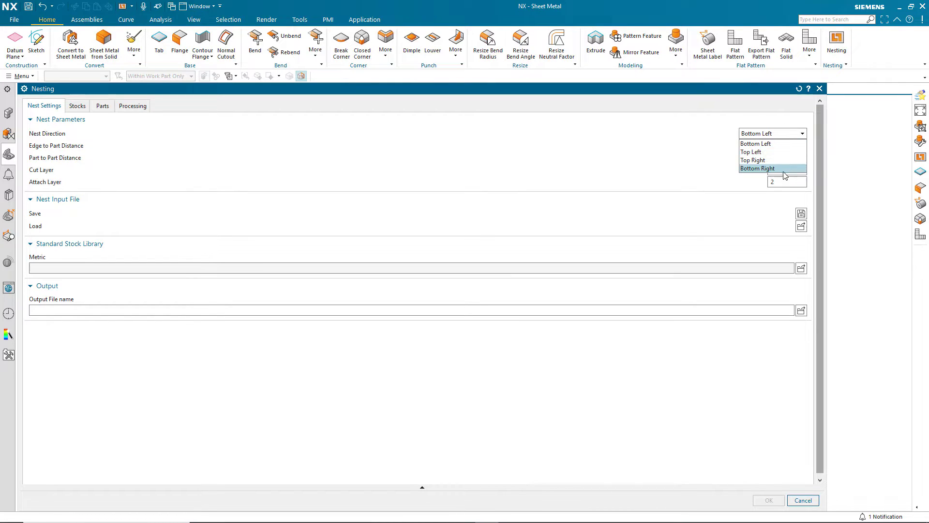
left_click(780, 144)
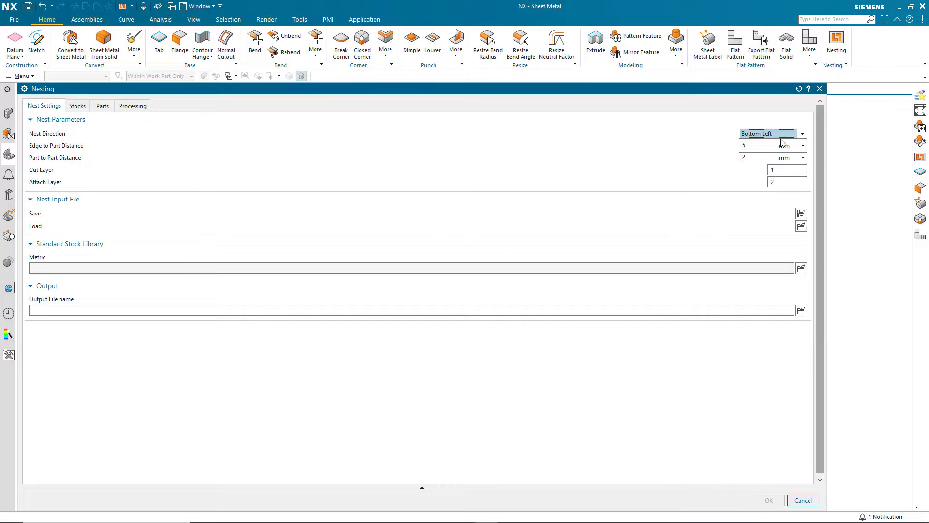
left_click_drag(748, 146, 740, 147)
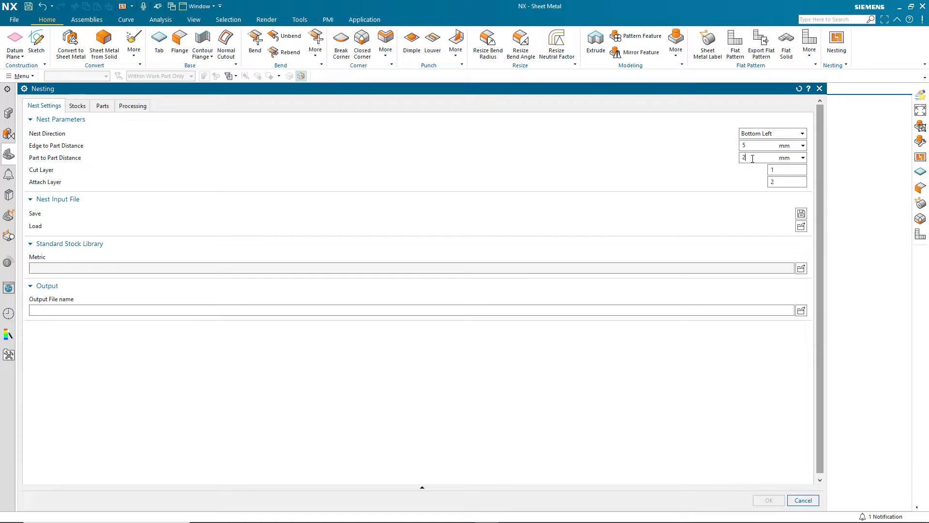
left_click(753, 159)
- Load standard_stocks_table.txt as the metric stock library and set the nesting output file to test01 in DXF format
left_click(801, 268)
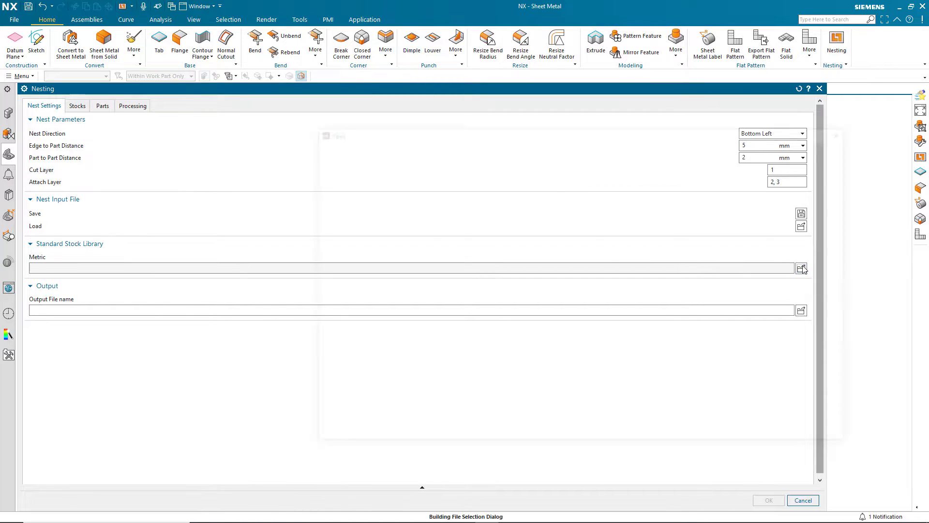
left_click(522, 192)
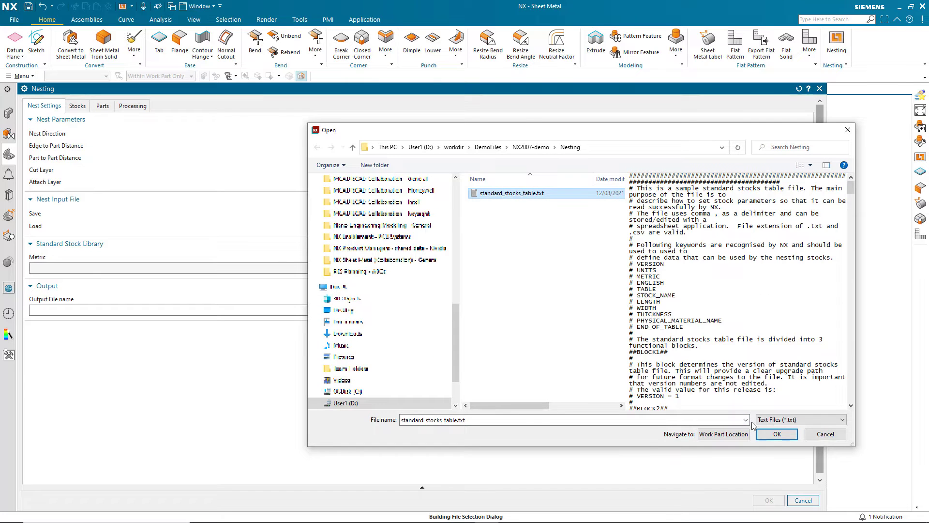
left_click(773, 434)
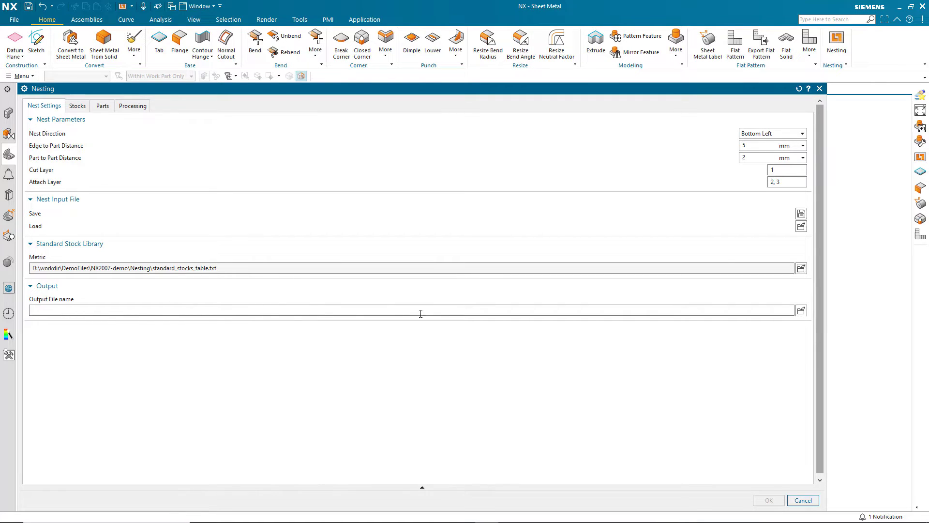
left_click(797, 311)
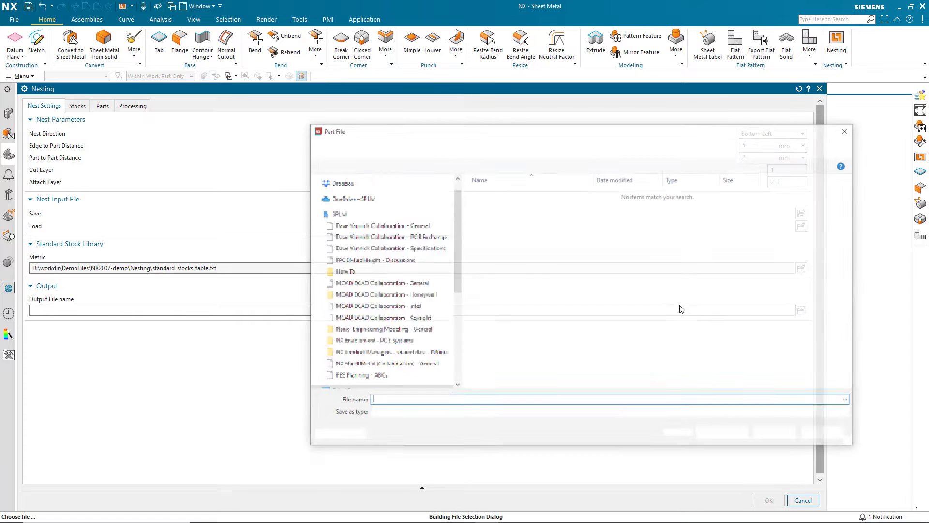
type("test01")
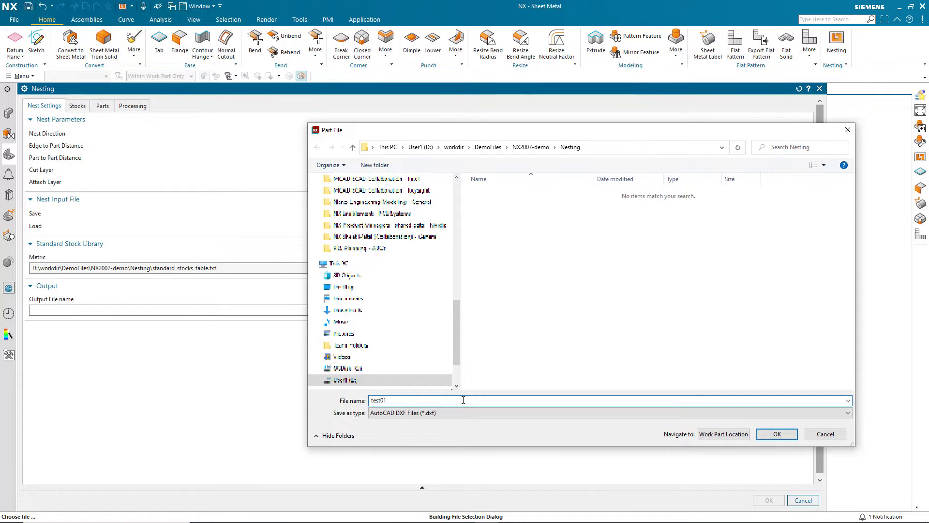
key("Return")
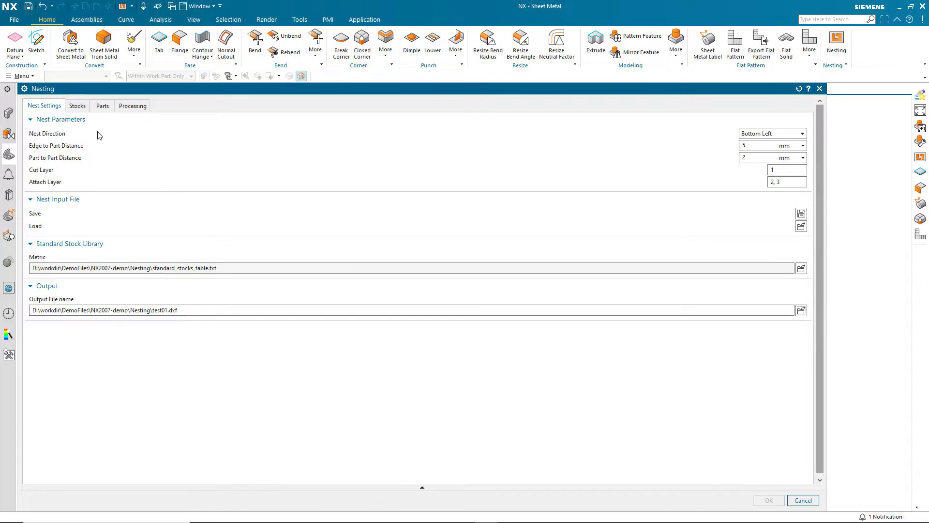
- Begin defining a part to nest, using the PRT file format
left_click(77, 108)
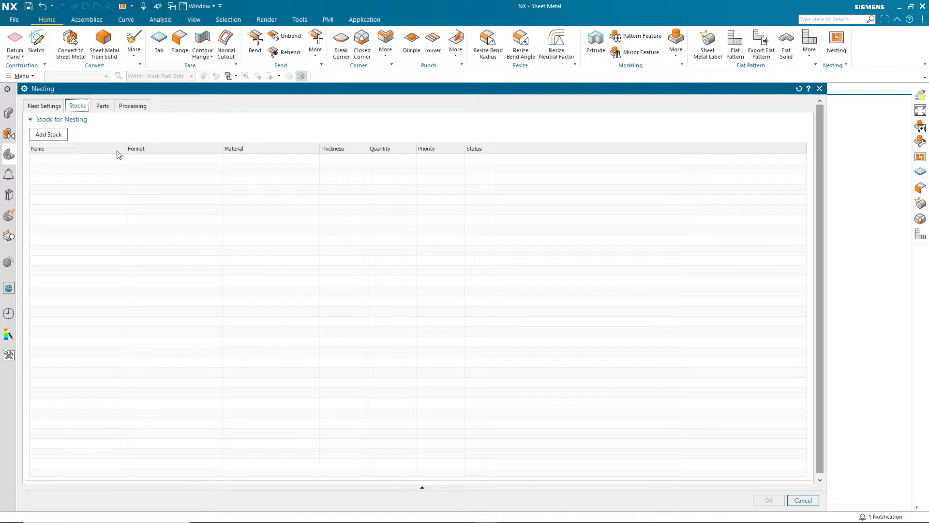
left_click(103, 107)
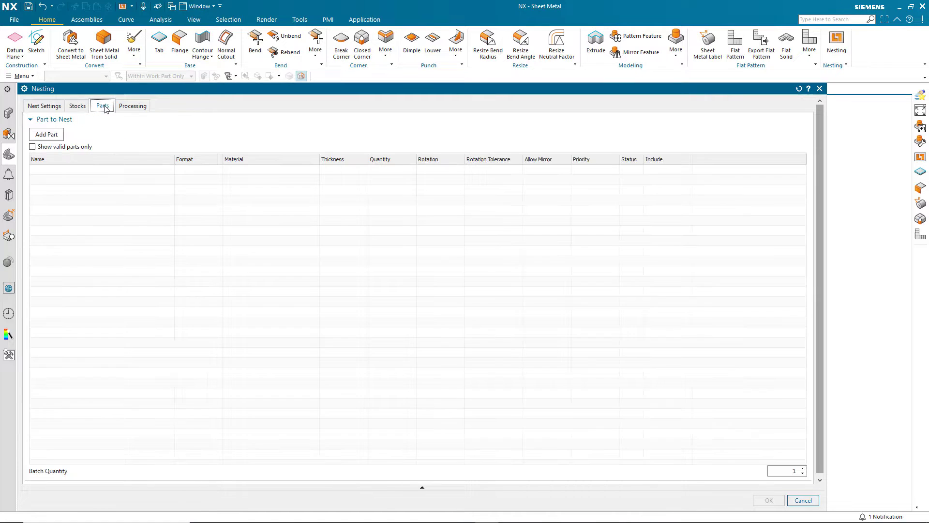
left_click(50, 135)
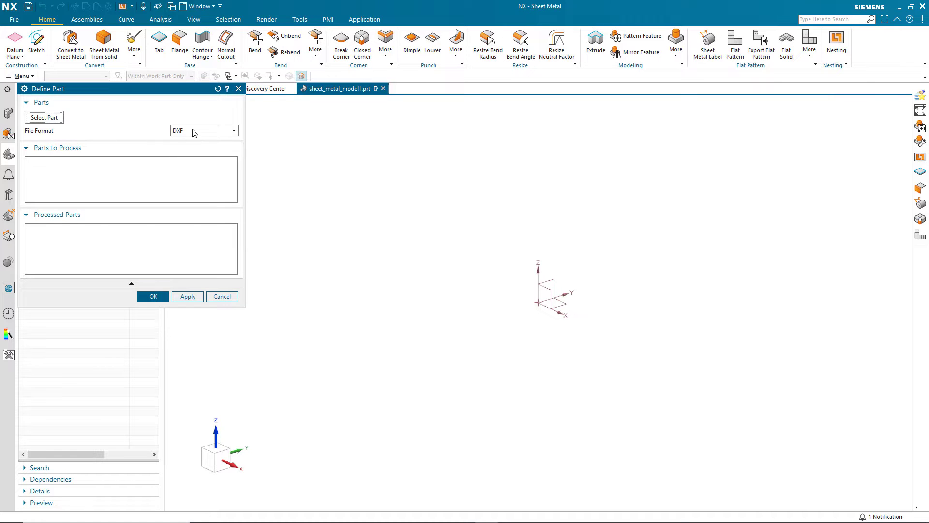
left_click(193, 131)
left_click(193, 149)
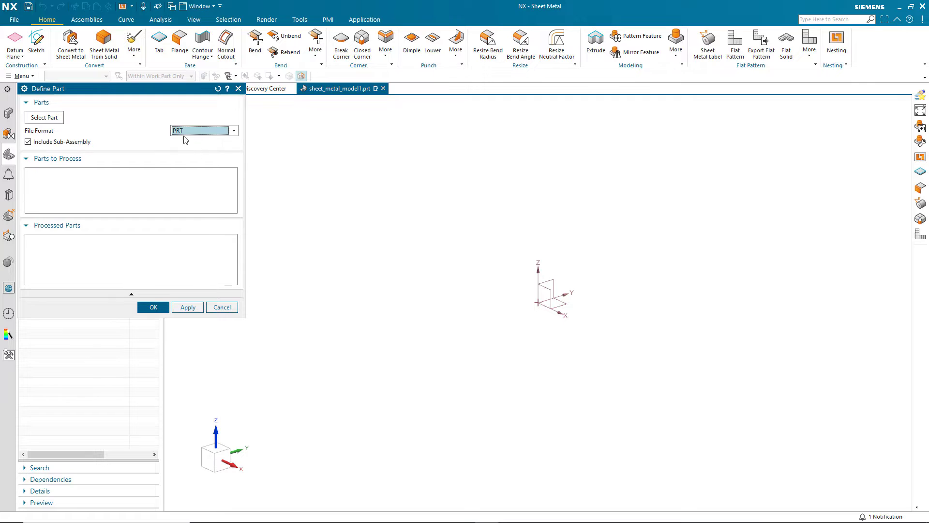
- Choose SheetMetalAssembly.prt from the NX2007-demo Nesting folder as the part to process
left_click(42, 119)
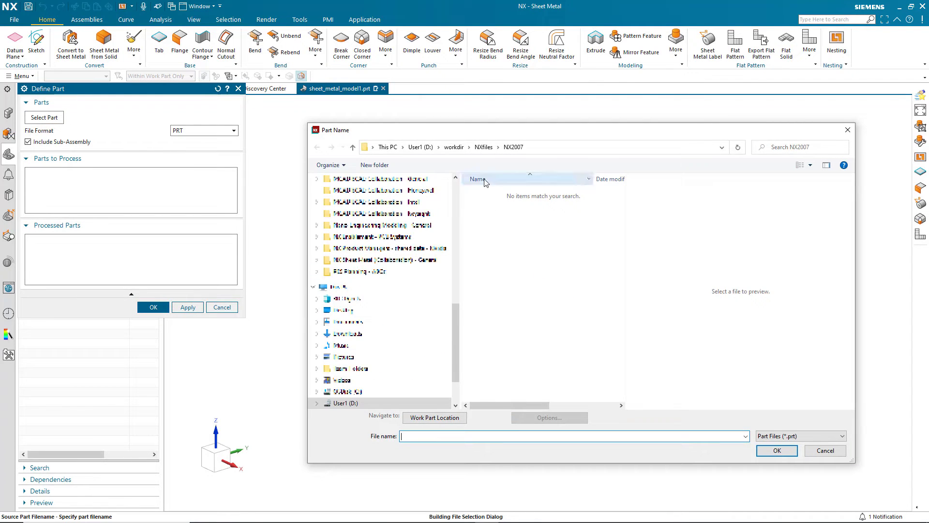
left_click(485, 245)
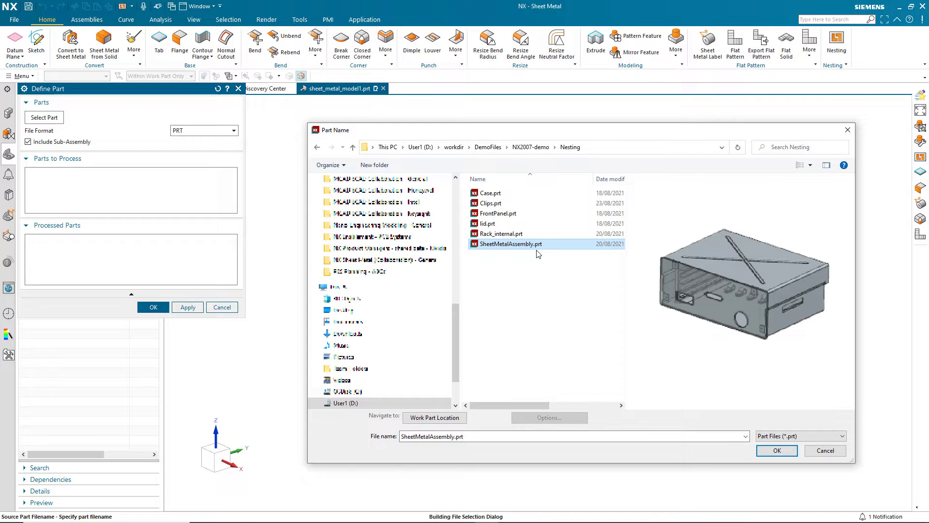
left_click(490, 194)
left_click(487, 225, "shift")
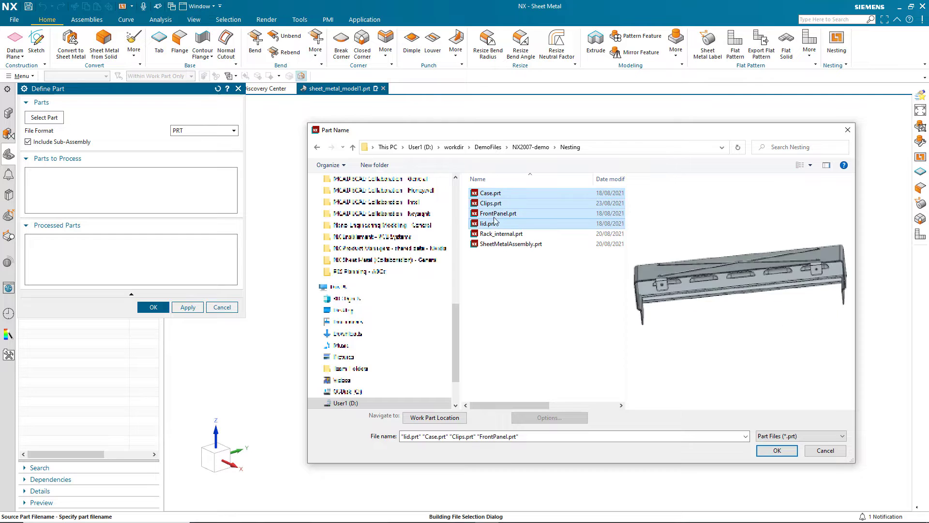
left_click(486, 245)
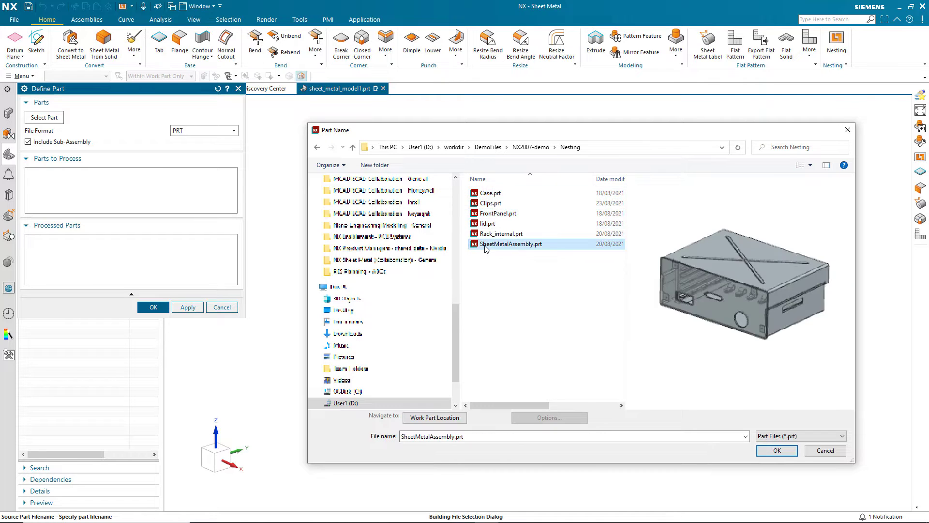
left_click(776, 450)
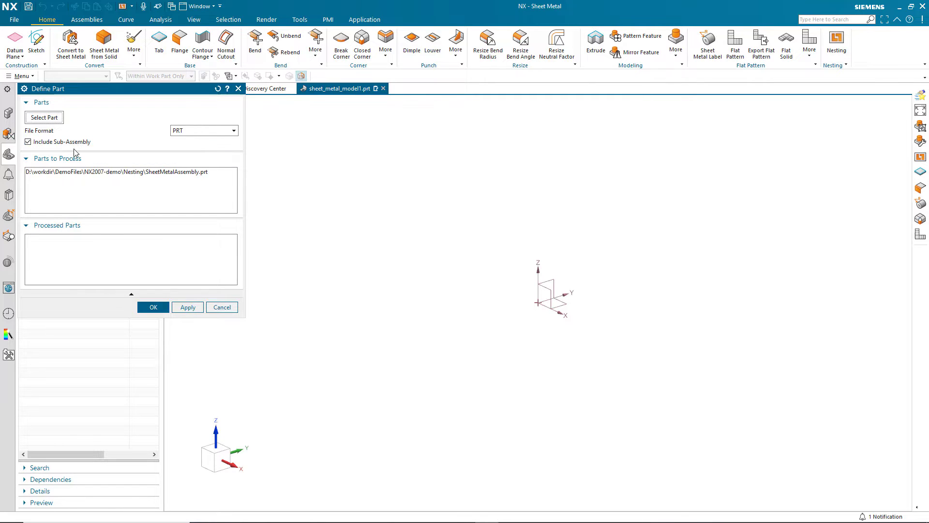
- Process the chosen assembly with its sub-assemblies included and add the resulting parts to the nesting list
left_click(63, 173)
left_click(194, 310)
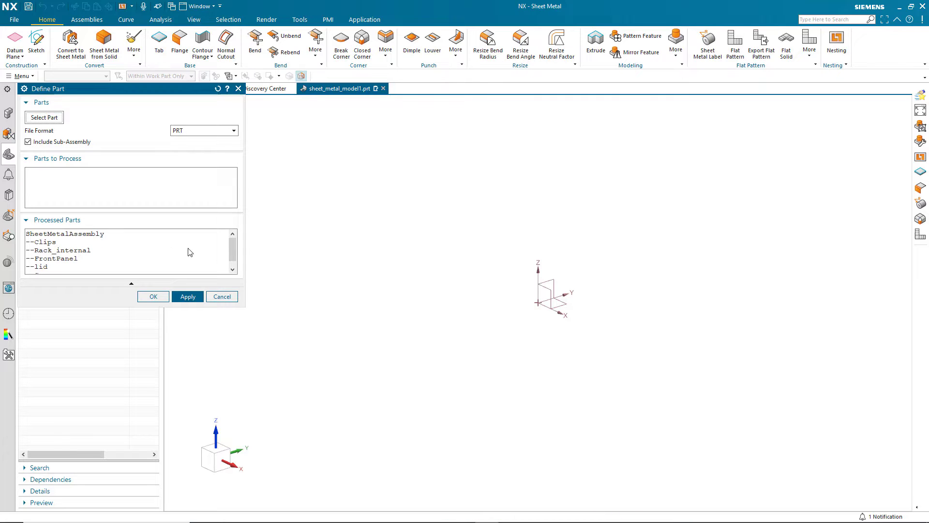
scroll(231, 246, "down", 1)
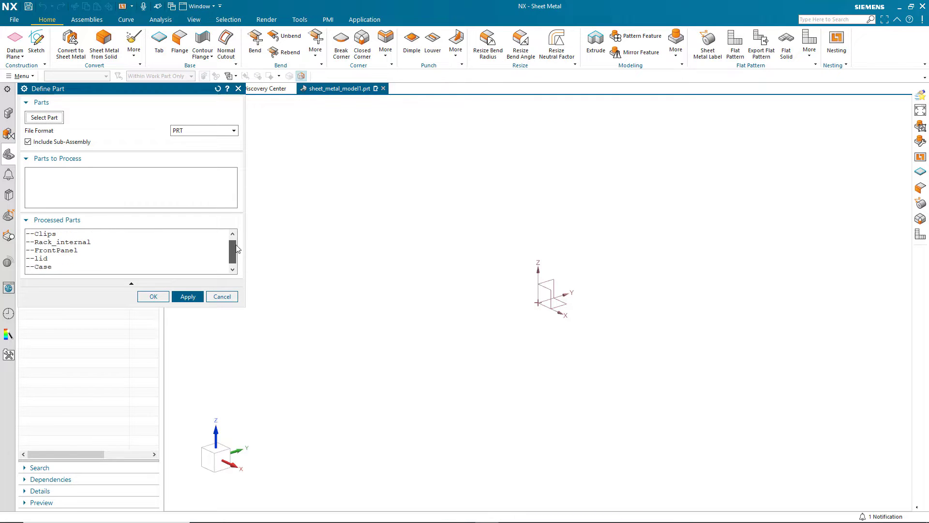
scroll(236, 248, "up", 1)
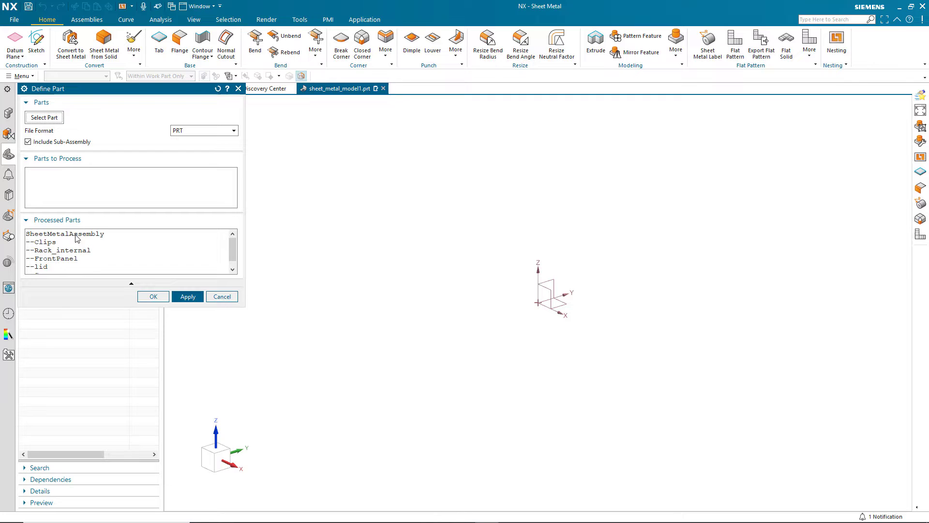
left_click(152, 296)
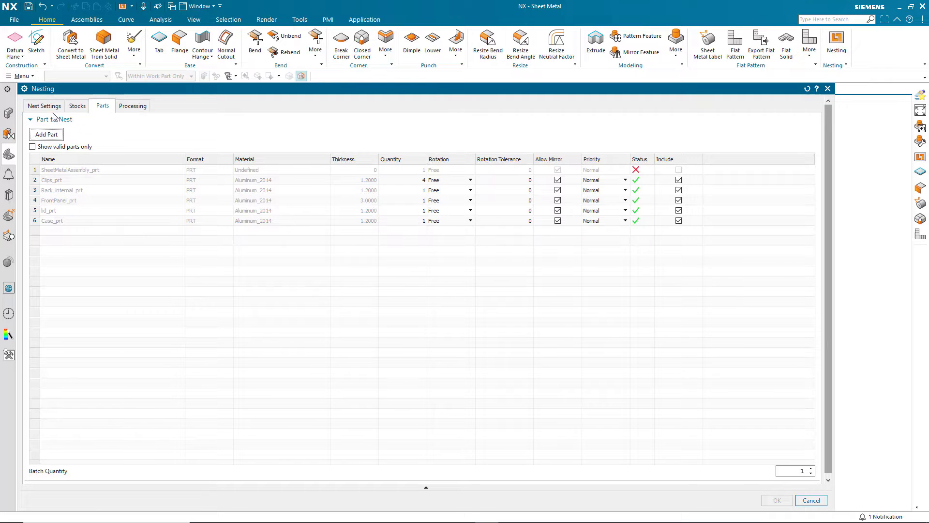
- Start defining a stock for nesting as Standard Stock, with material Metal and type Aluminum
left_click(78, 106)
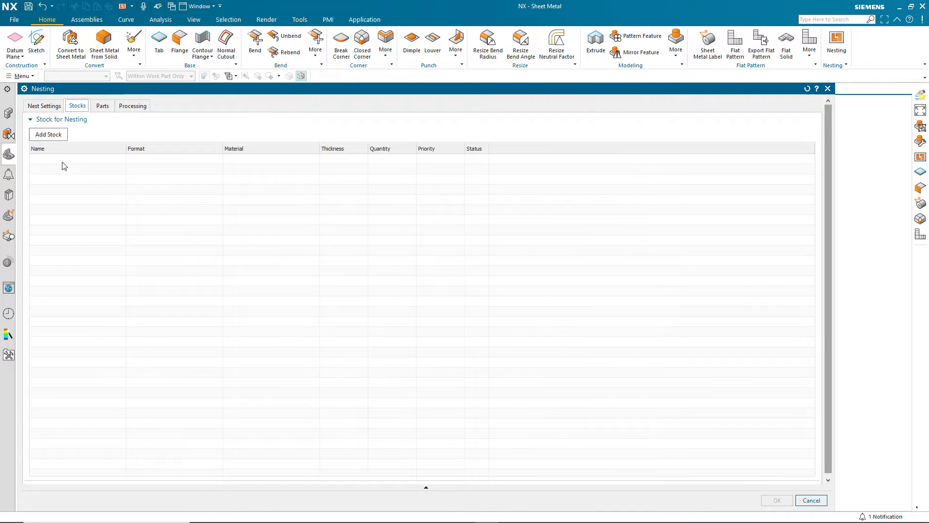
left_click(48, 134)
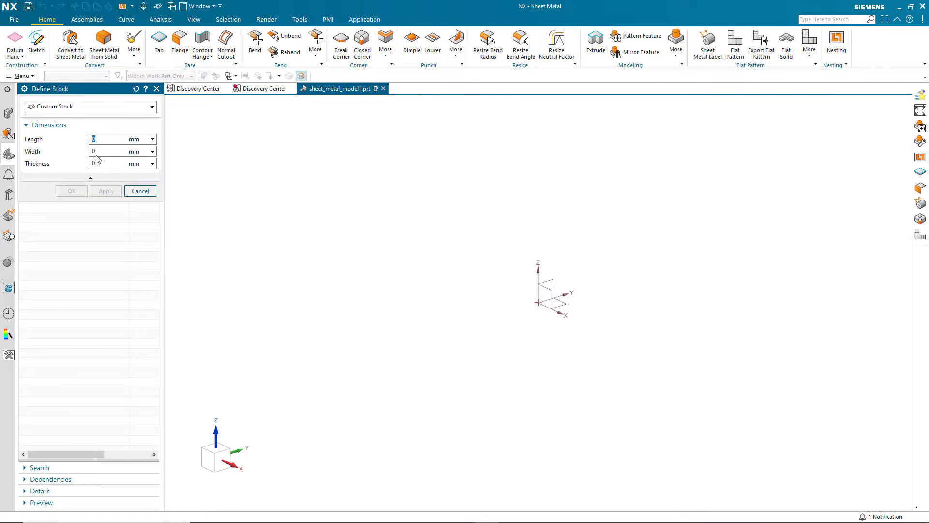
left_click(50, 106)
left_click(53, 122)
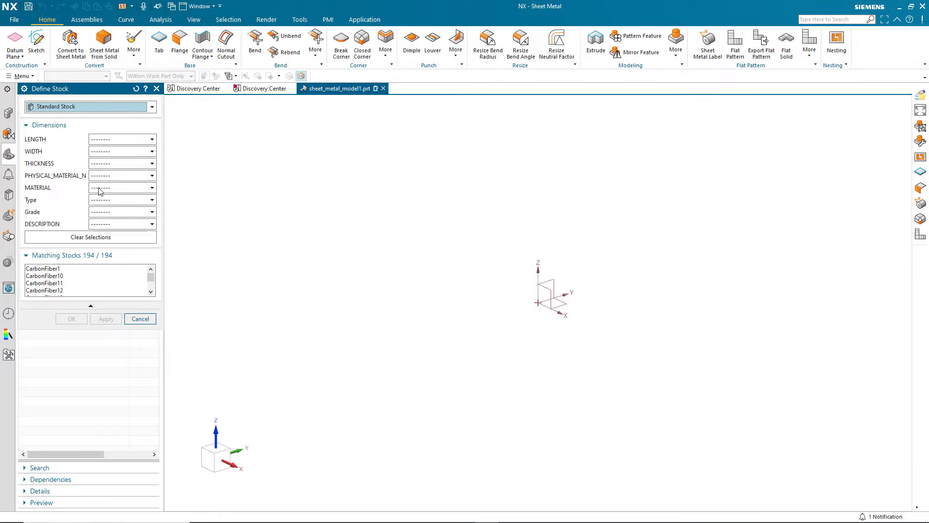
left_click(99, 188)
left_click(98, 214)
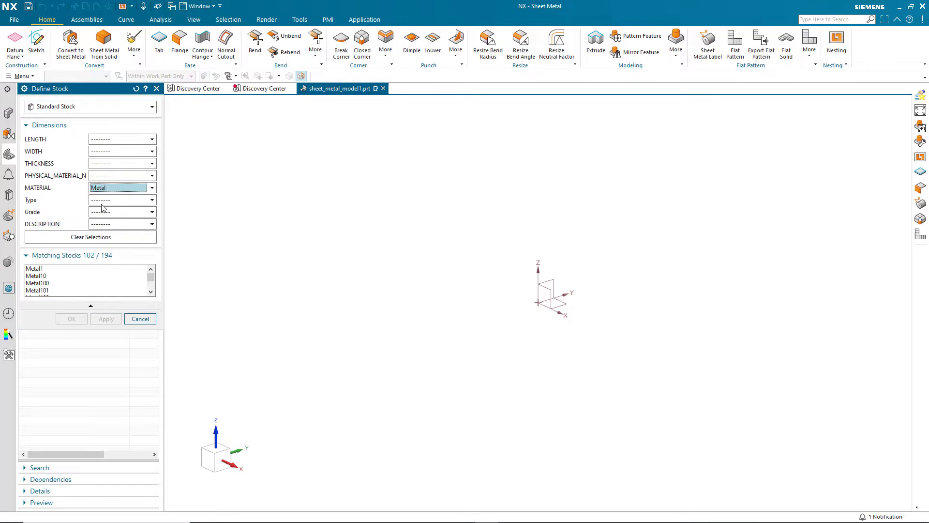
left_click(121, 200)
left_click(106, 216)
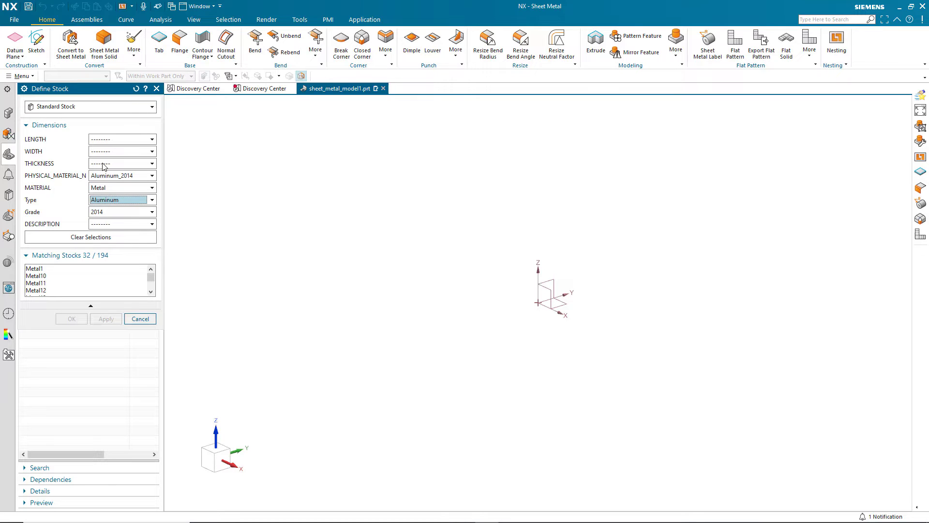
- Choose a stock thickness of 1.2 and a length of 2000, and add the matching sheet to the nesting stocks
left_click(102, 166)
left_click(107, 222)
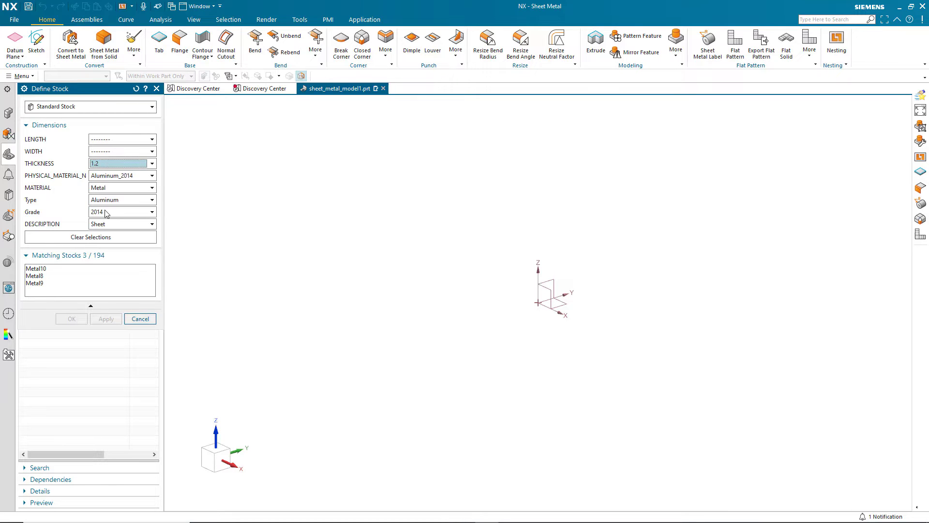
left_click(105, 139)
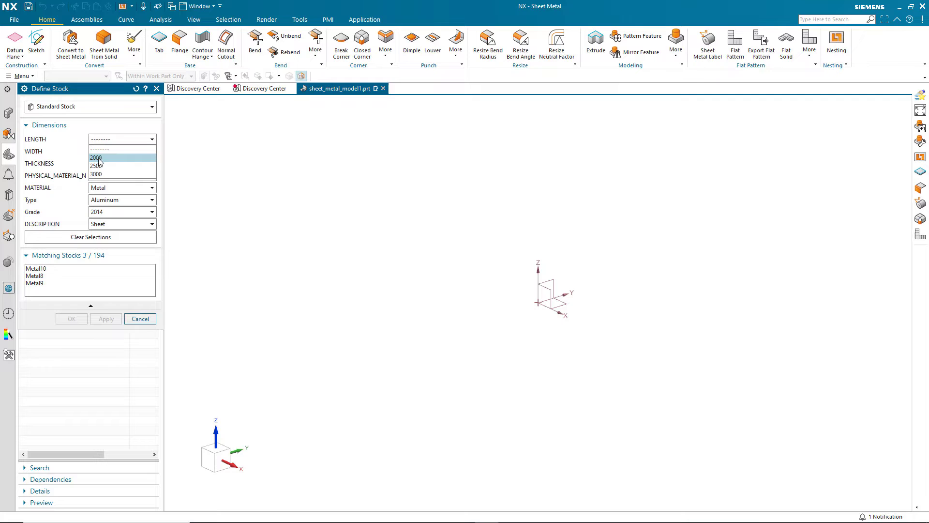
left_click(101, 162)
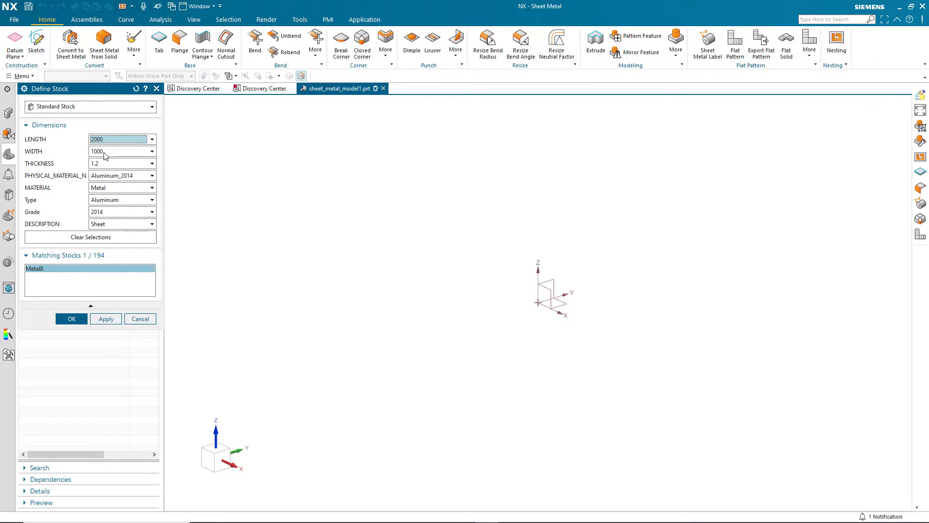
left_click(105, 318)
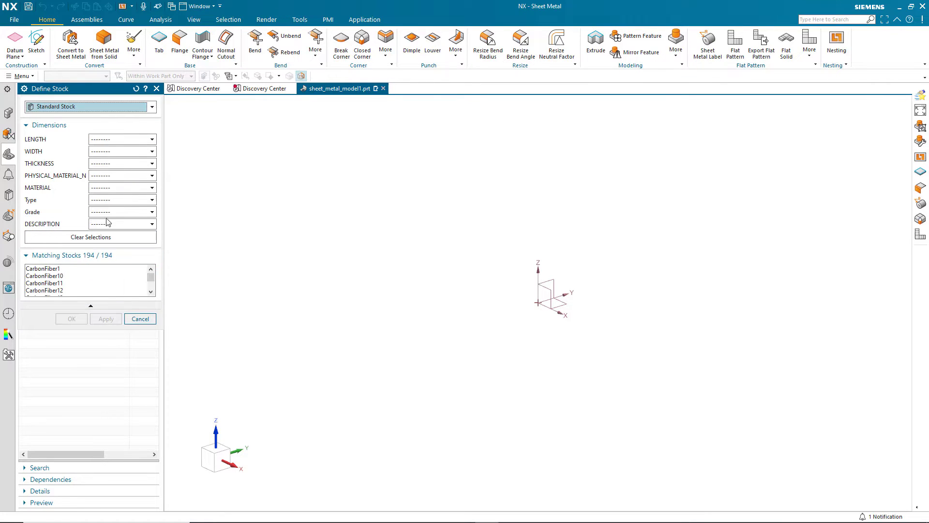
- Add a second Aluminum standard stock with thickness 1.2 and length 3000, and finish defining stocks
left_click(109, 202)
left_click(113, 239)
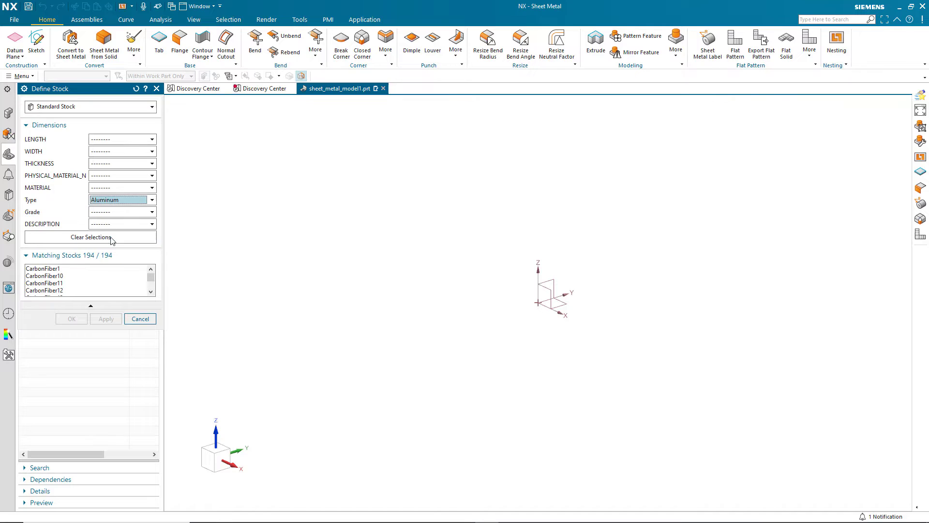
left_click(114, 164)
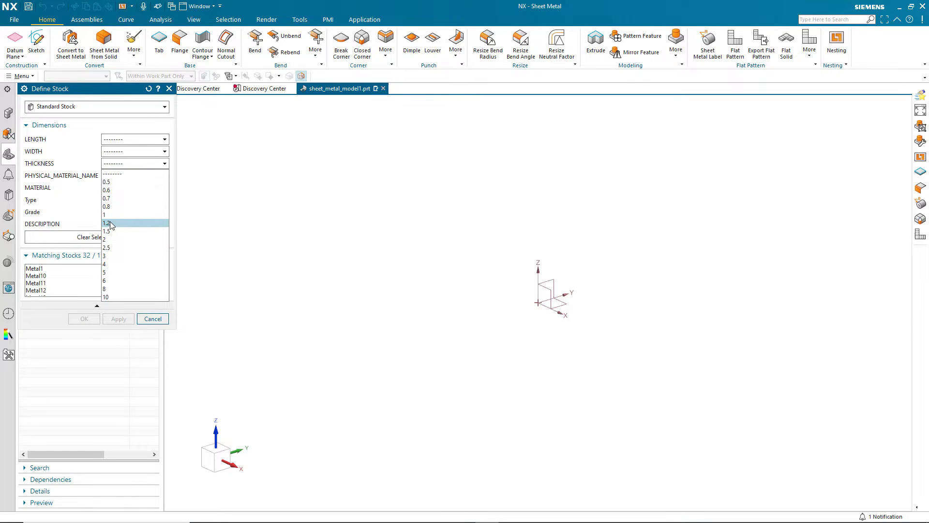
left_click(111, 224)
left_click(114, 141)
left_click(113, 176)
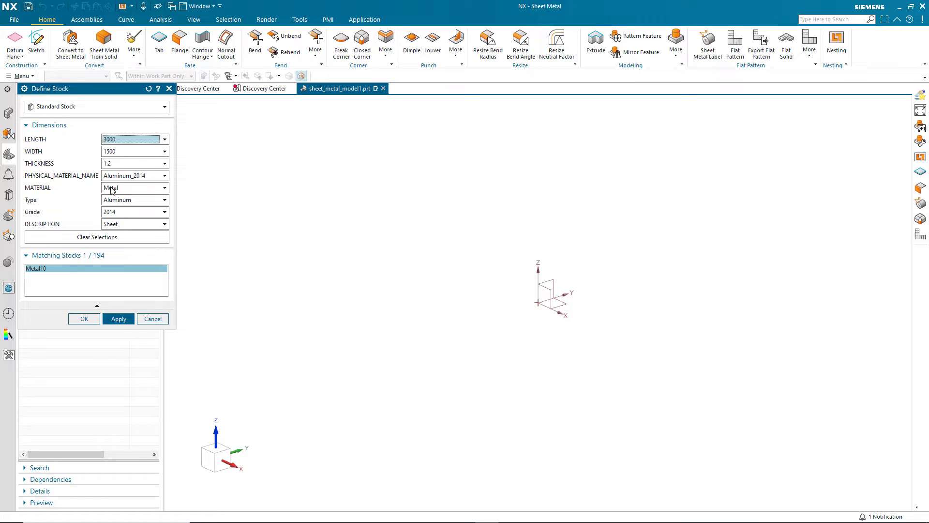
left_click(76, 318)
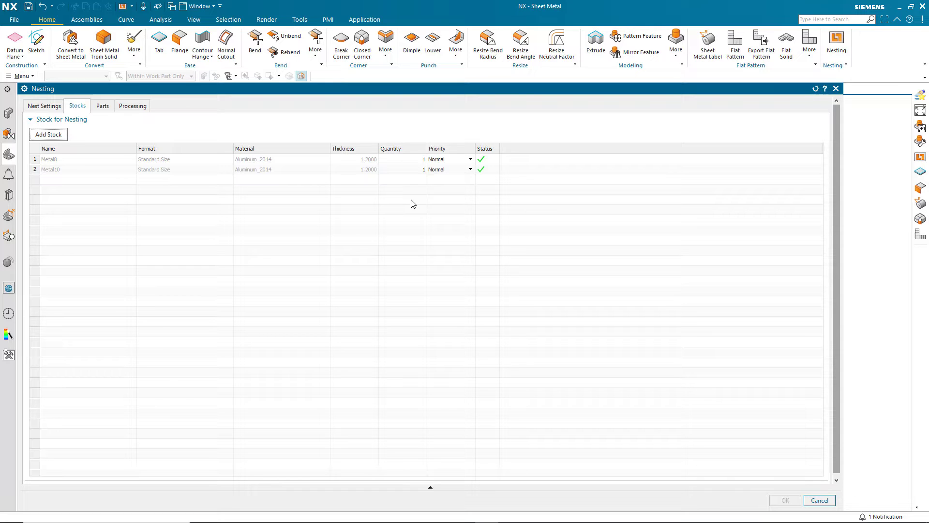
- Set the quantity of both stock sheets to 3
left_click(414, 160)
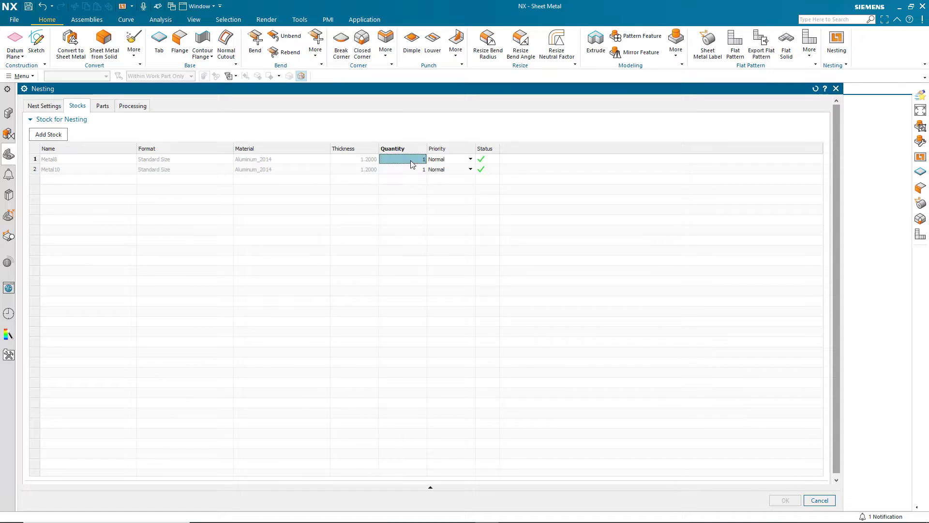
type("3")
key("Return")
type("3")
key("Return")
- Set the batch quantity of the parts to nest to 30
left_click(103, 107)
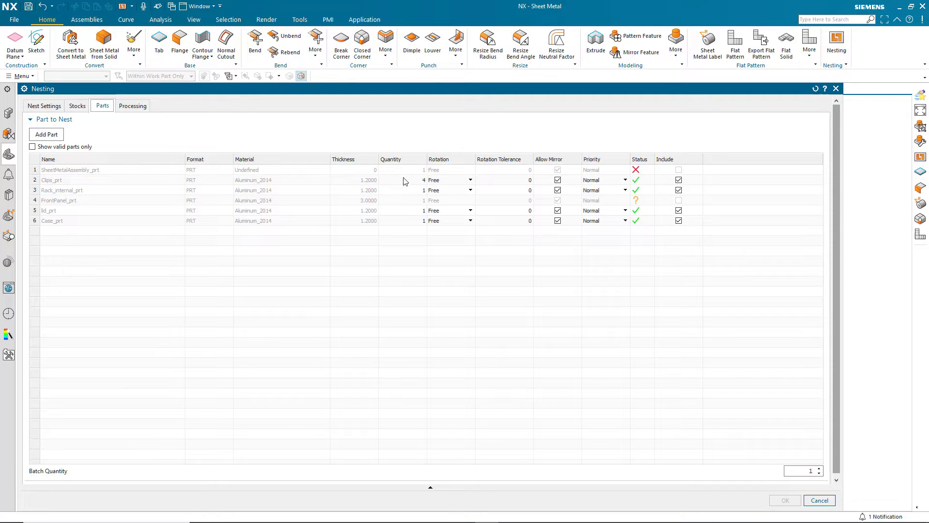
double_click(809, 472)
type("30")
key("Tab")
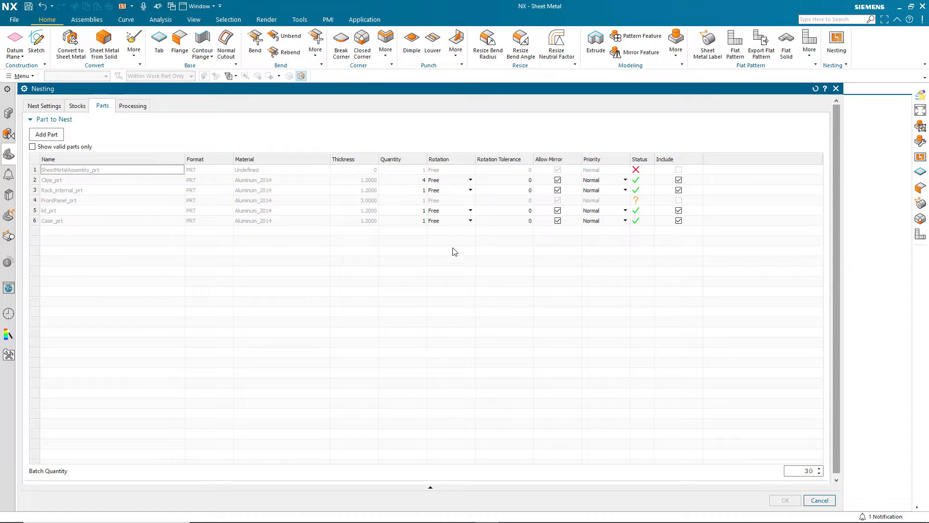
- Try the 180 and 0 rotation options for Clips_prt and return its rotation to Free
left_click(471, 181)
left_click(471, 181)
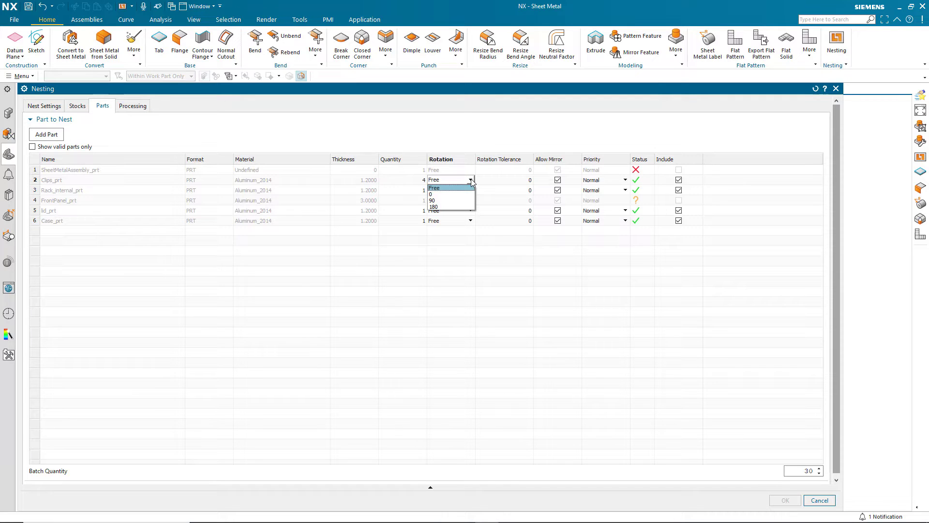
left_click(445, 206)
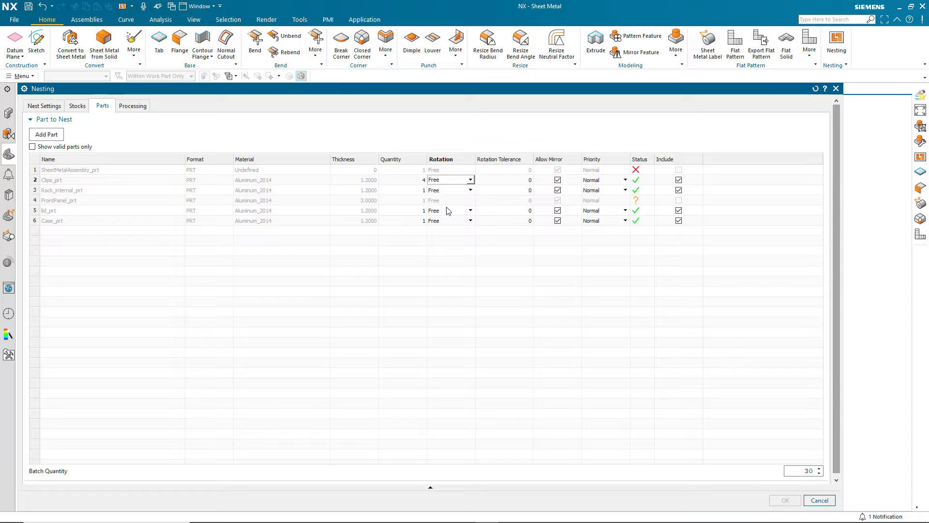
left_click(471, 180)
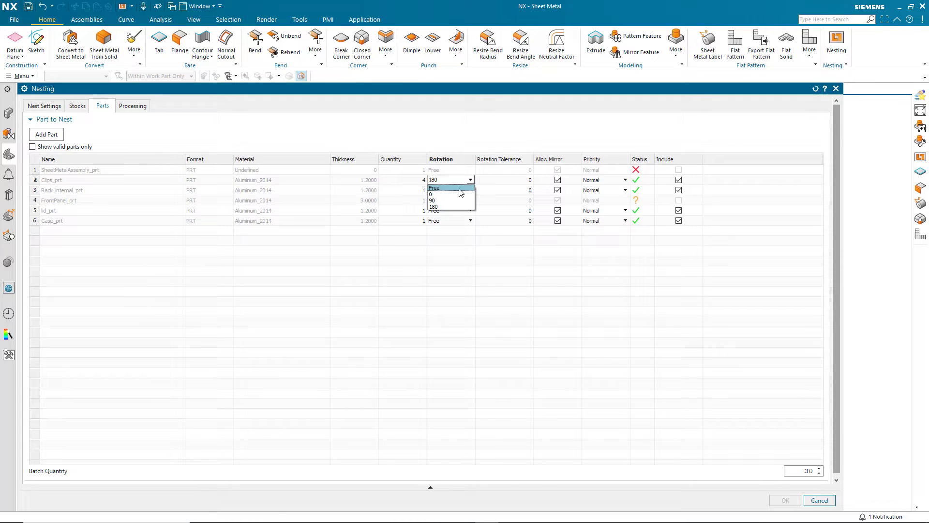
left_click(456, 188)
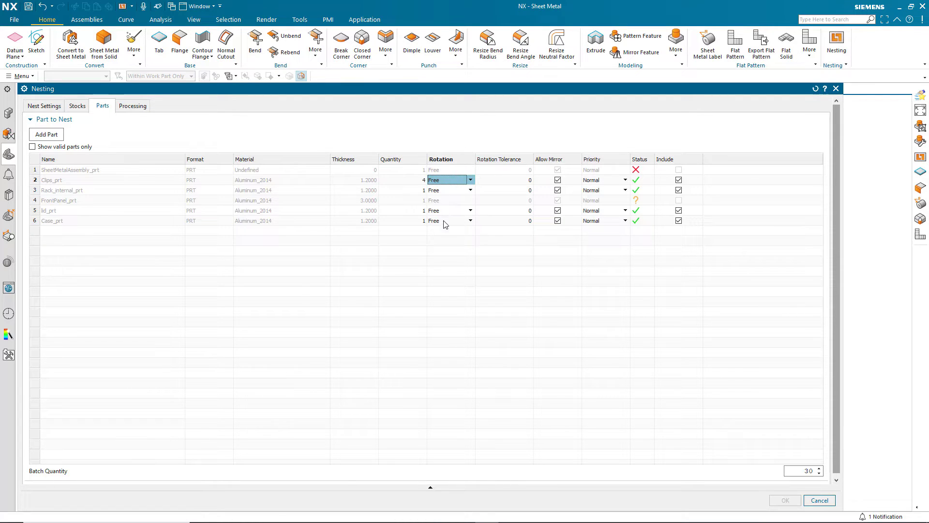
left_click(471, 180)
left_click(464, 195)
left_click(470, 180)
left_click(458, 189)
- Examine the mirror, priority and include options of the parts, and the list limited to valid parts only
left_click(559, 181)
left_click(624, 181)
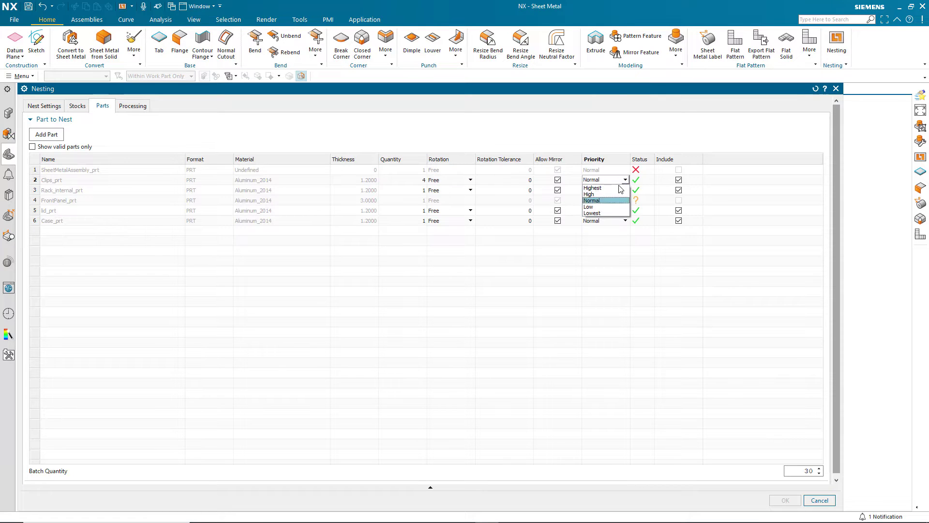
left_click(625, 180)
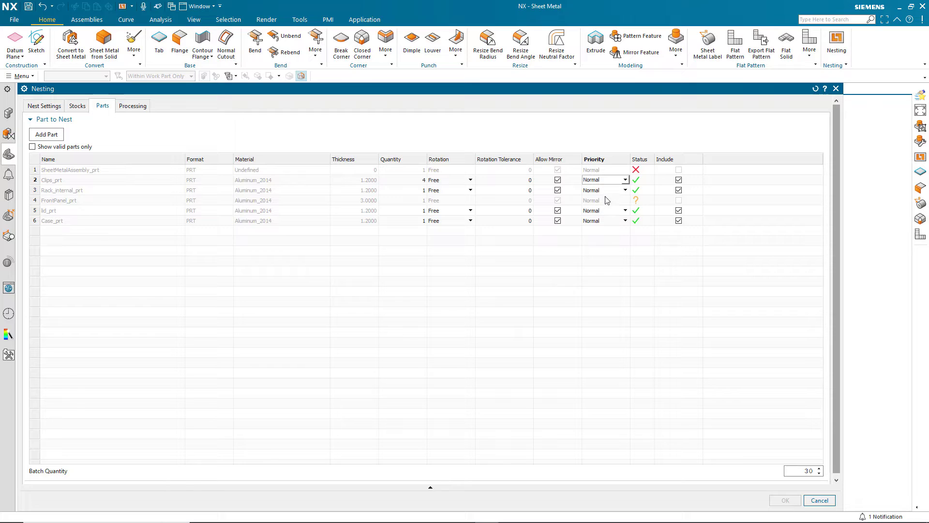
left_click(626, 180)
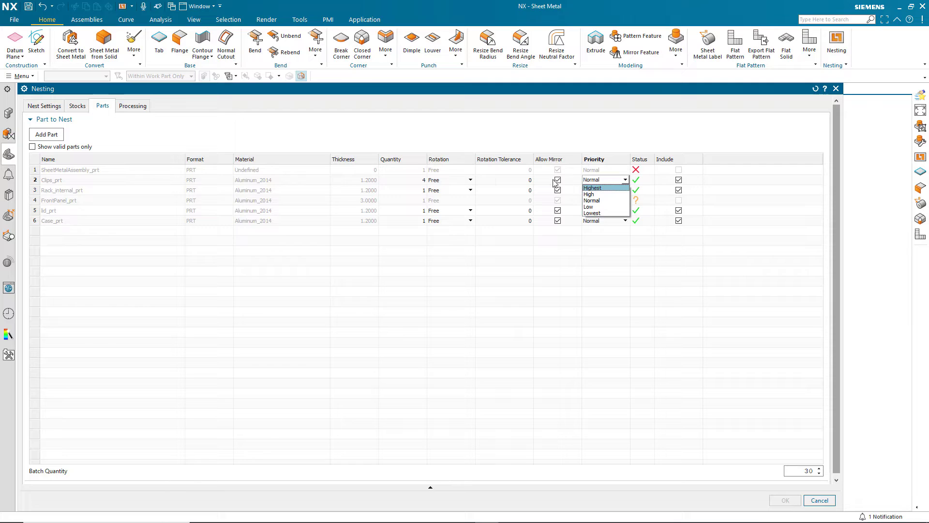
left_click(628, 182)
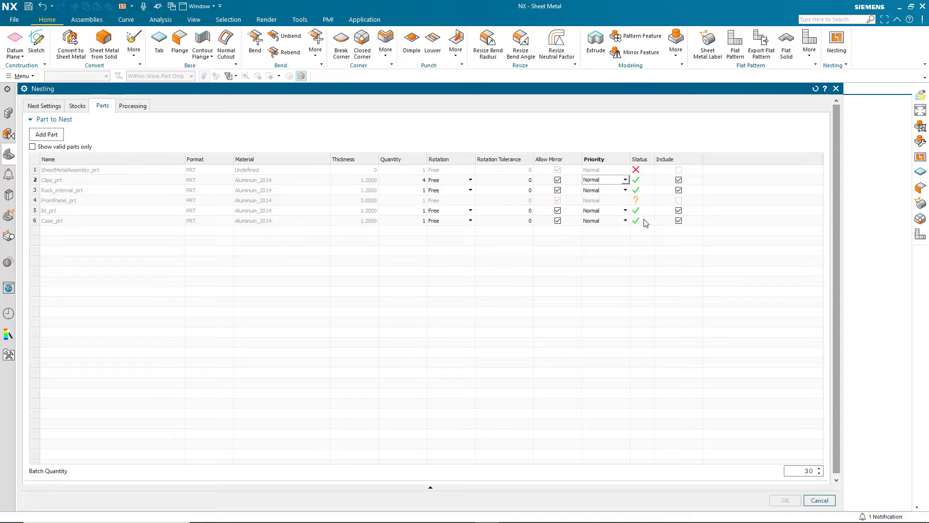
left_click(678, 220)
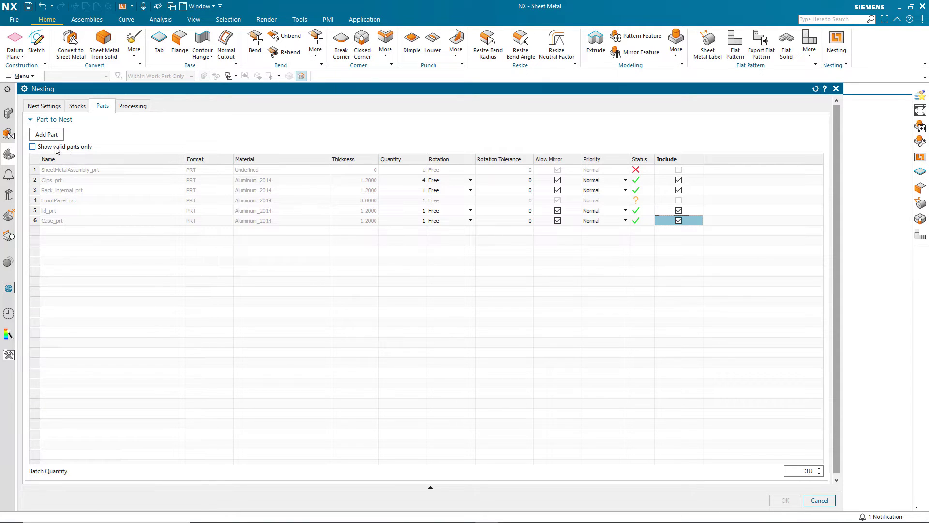
left_click(32, 146)
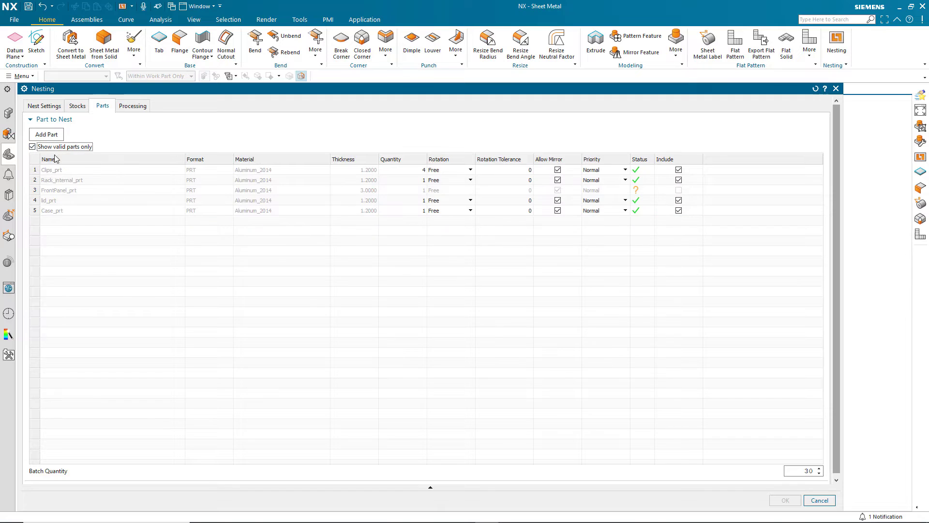
left_click(33, 147)
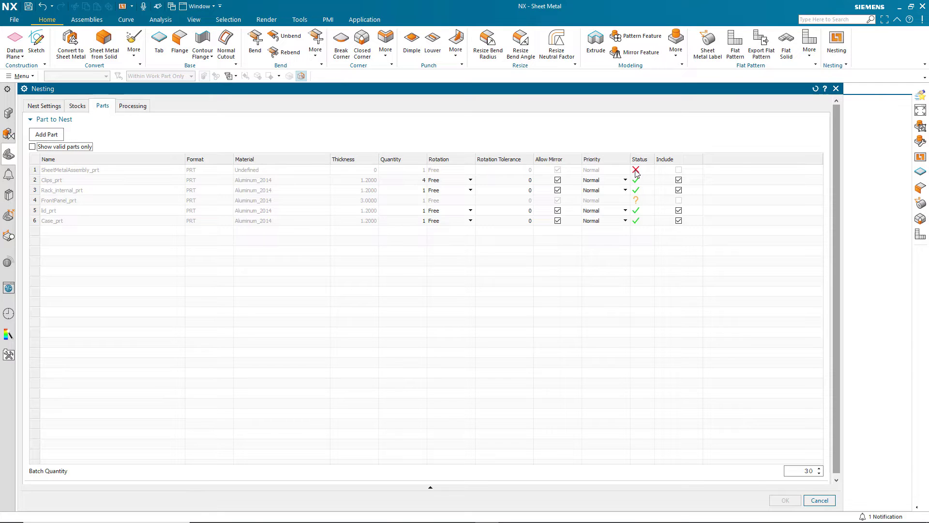
- Set the nesting time limit to 10 seconds and run the nesting calculation
left_click(130, 107)
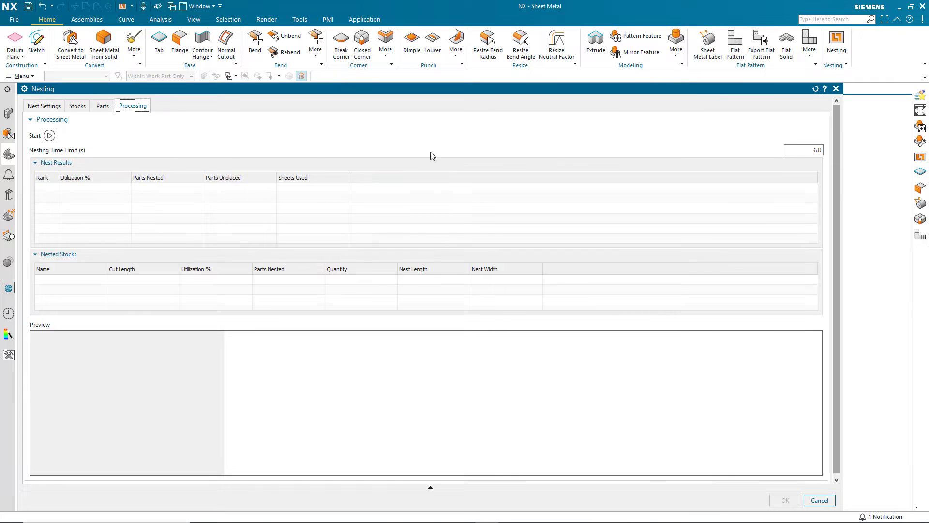
double_click(816, 150)
type("10")
left_click(49, 136)
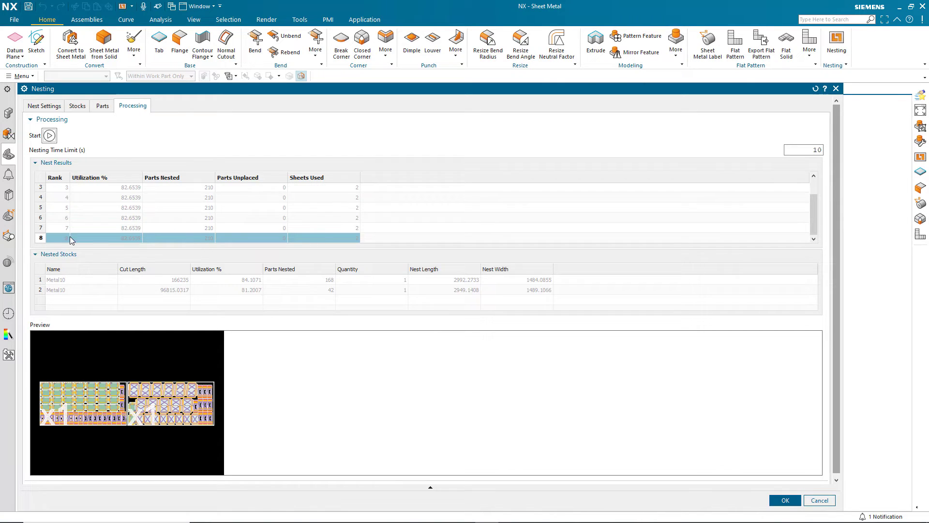
scroll(83, 235, "up", 1)
- Save the nest input file as NestDemo.json in the Nesting folder, and accept the nesting results to generate the nested sheets
left_click(30, 107)
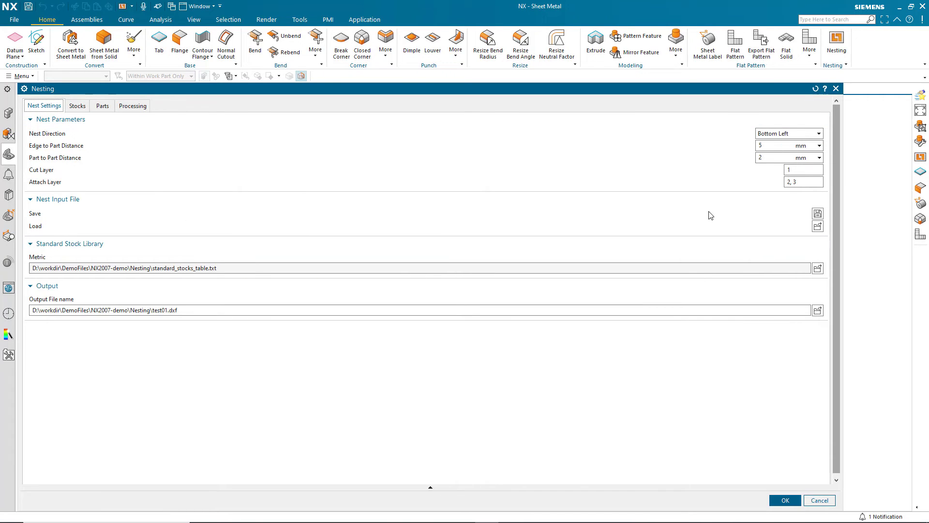
left_click(817, 214)
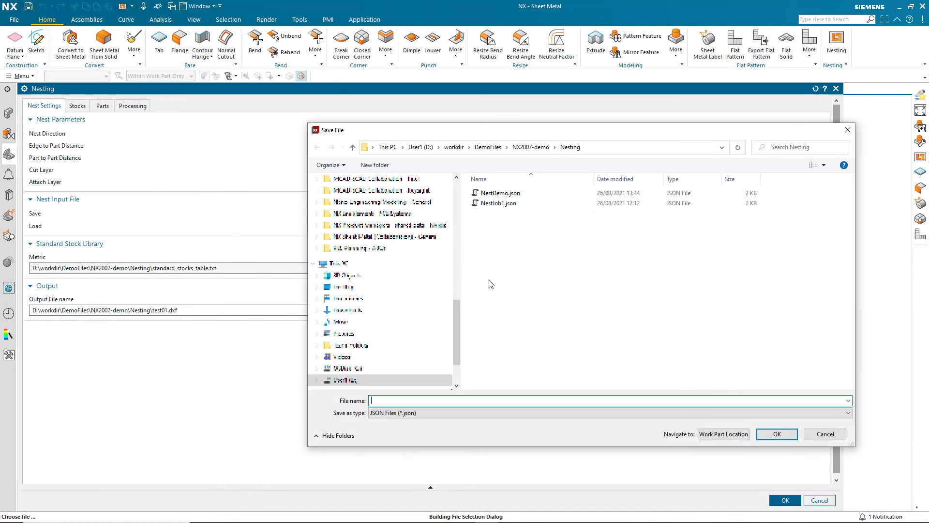
left_click(532, 192)
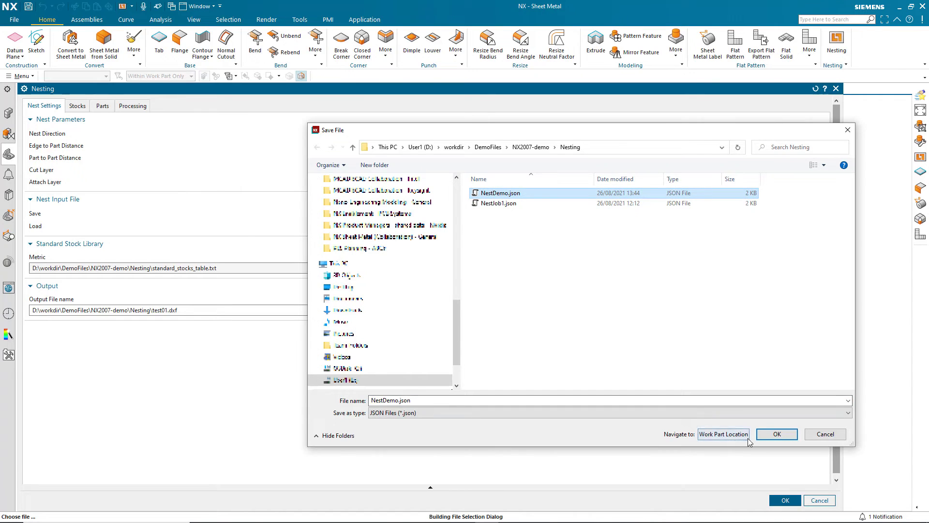
left_click(776, 434)
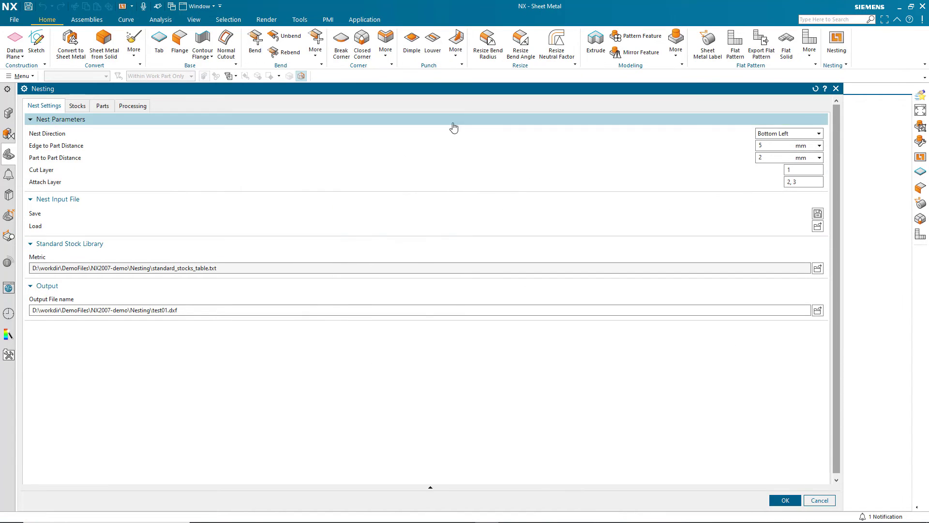
left_click(130, 106)
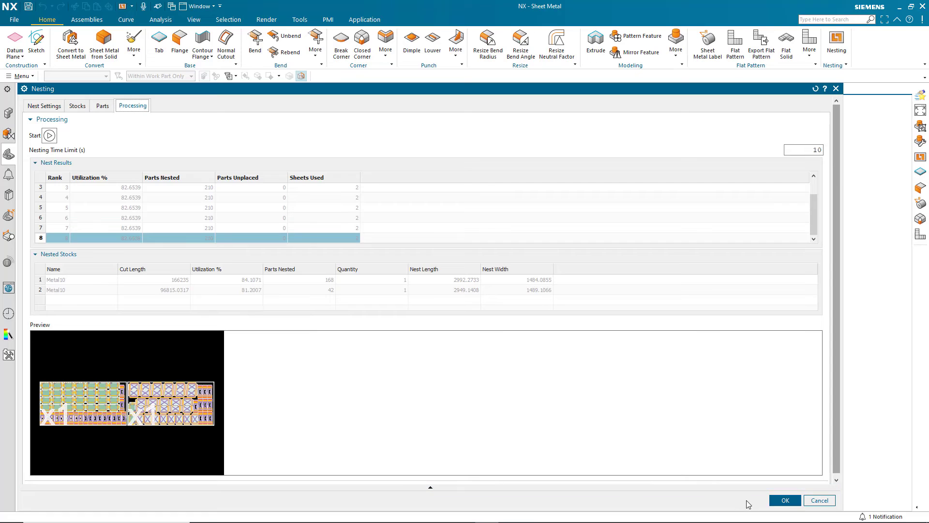
left_click(775, 499)
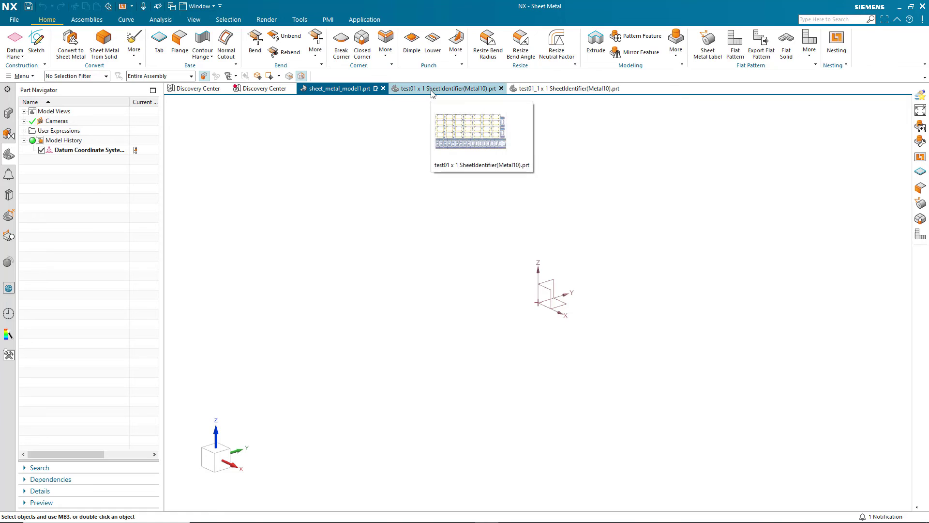
- Inspect the two generated nested sheet parts, test01 and test01_1, and return to the test01 sheet
left_click(432, 90)
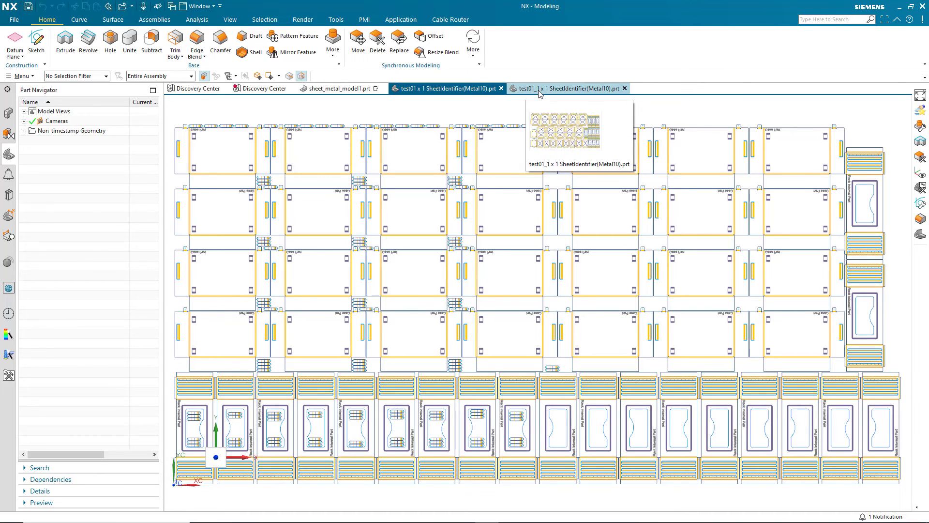
left_click(608, 92)
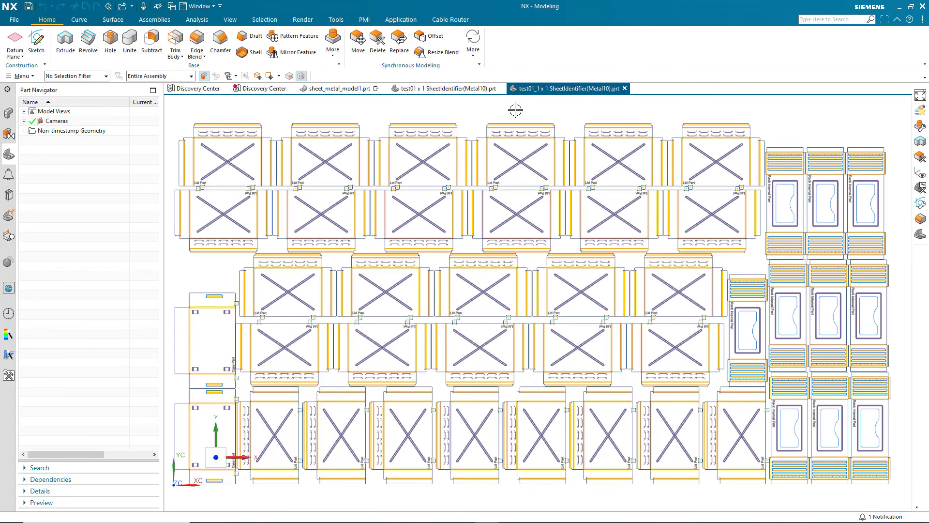
left_click(427, 92)
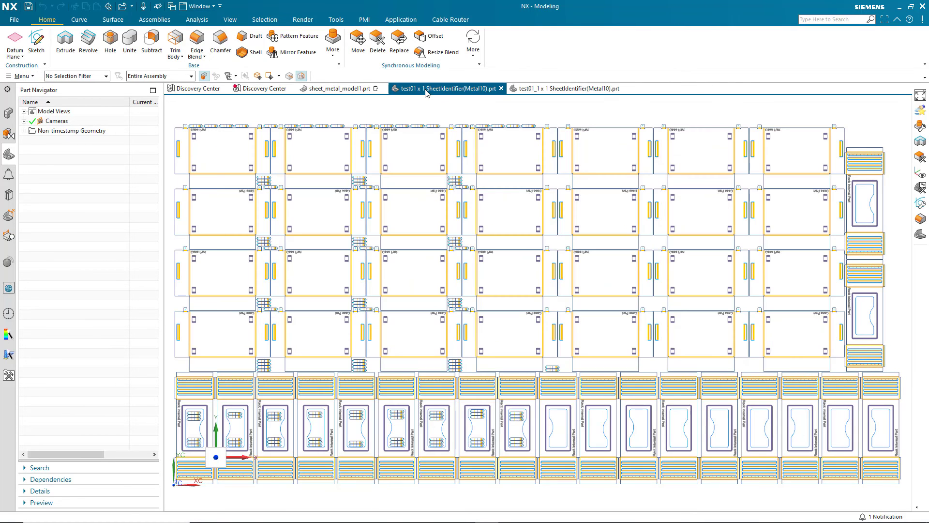
- Isolate layer 1 of the test01 nested sheet by hiding layers 2, 3 and 6 in the layer settings
left_click(230, 19)
left_click(450, 33)
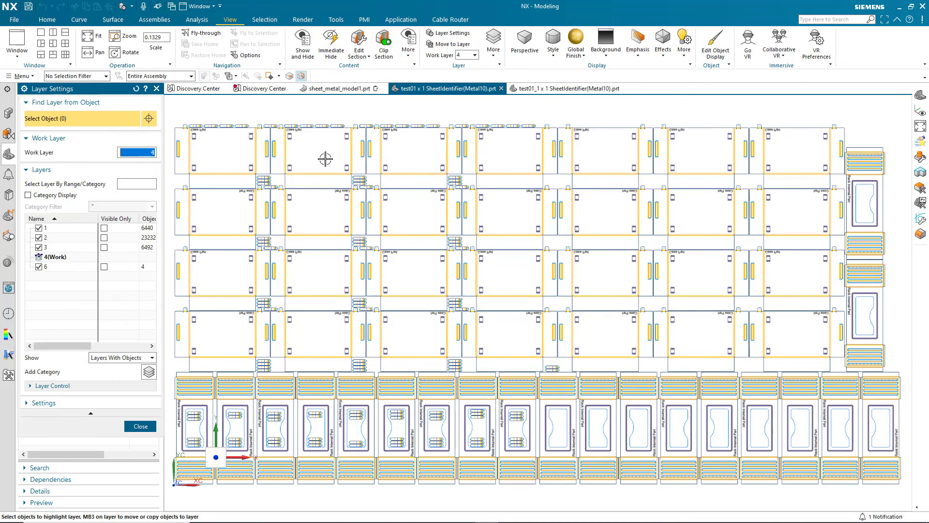
left_click(39, 267)
left_click(39, 247)
left_click(39, 238)
left_click(38, 228)
left_click(38, 228)
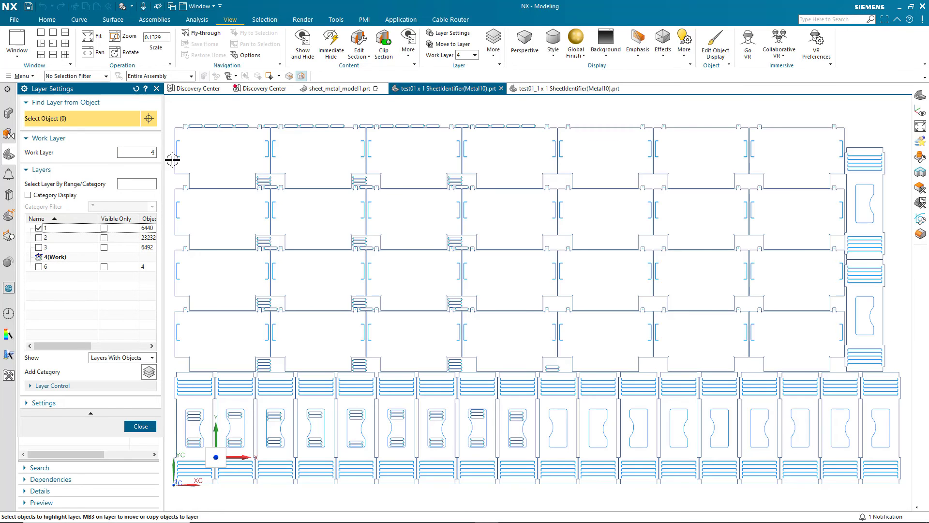
- Show only layer 2, turn layers 3 and 1 back on, and close the layer settings
left_click(39, 228)
left_click(38, 237)
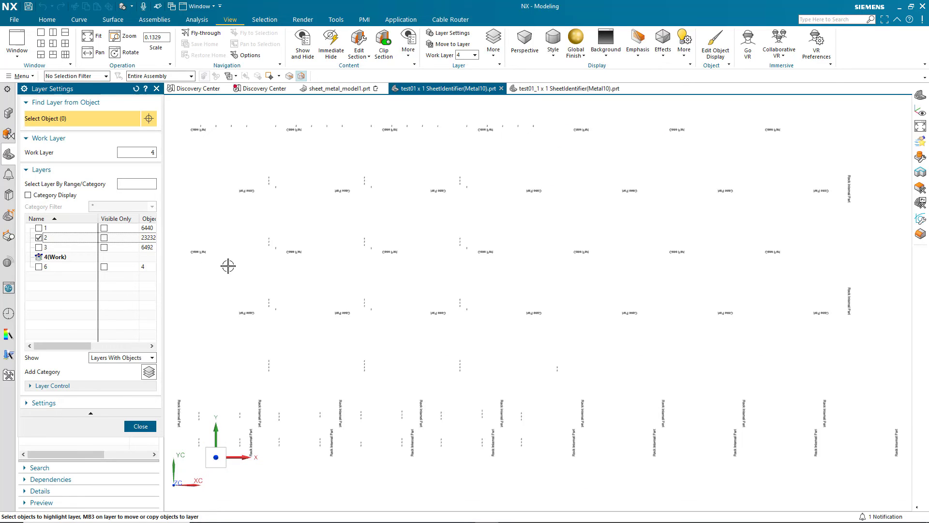
left_click(39, 247)
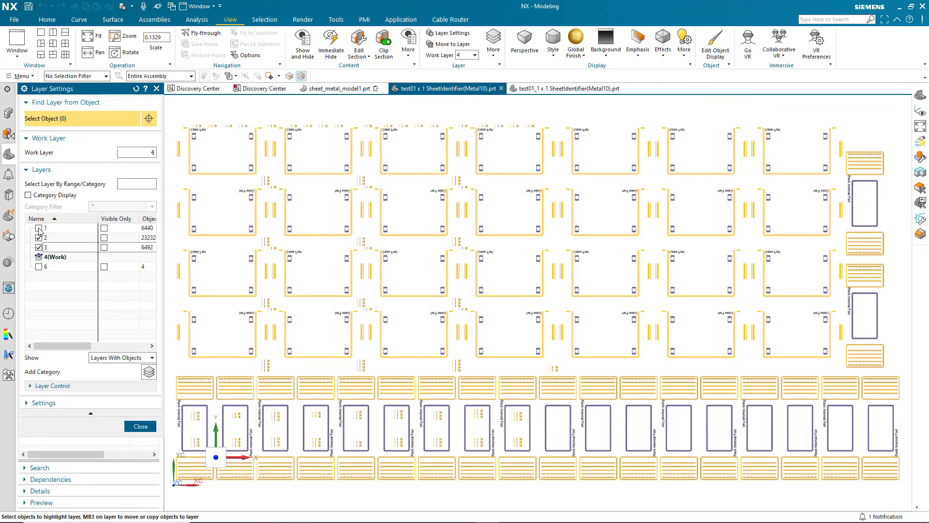
left_click(38, 228)
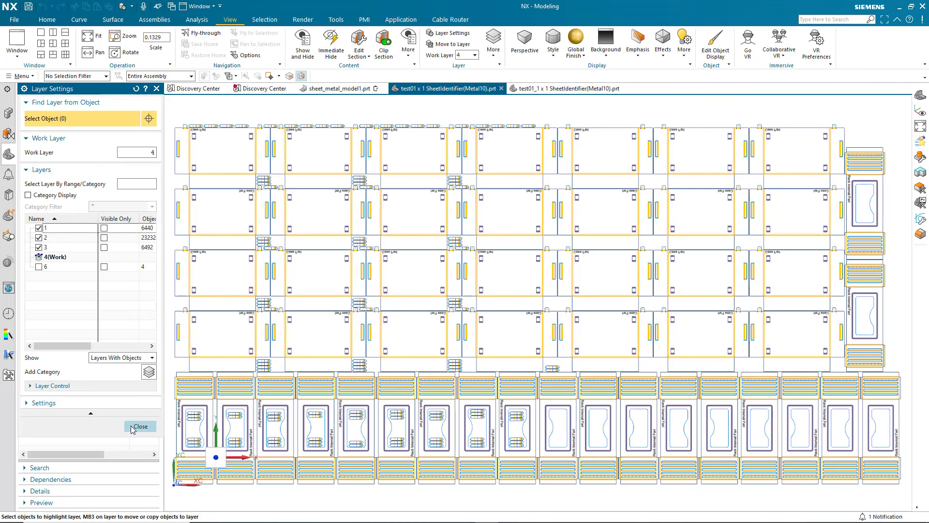
left_click(139, 426)
- Start a new nesting job in sheet_metal_model1.prt and load the nest input file NestDemo.json
left_click(330, 90)
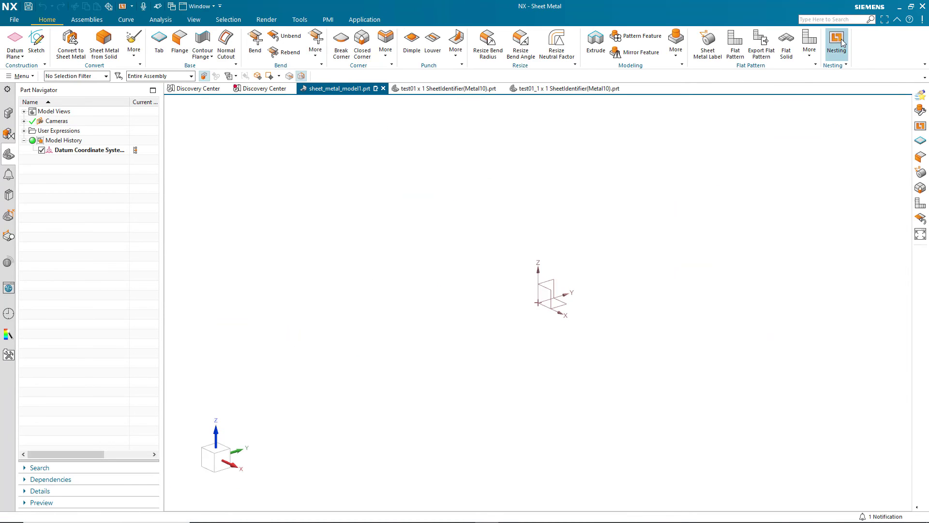
left_click(842, 43)
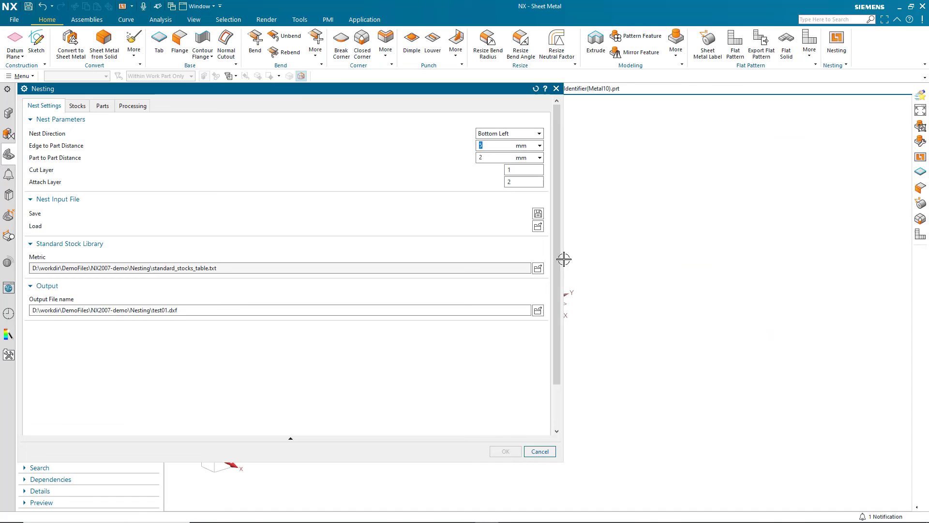
left_click(77, 106)
left_click(103, 107)
left_click(131, 106)
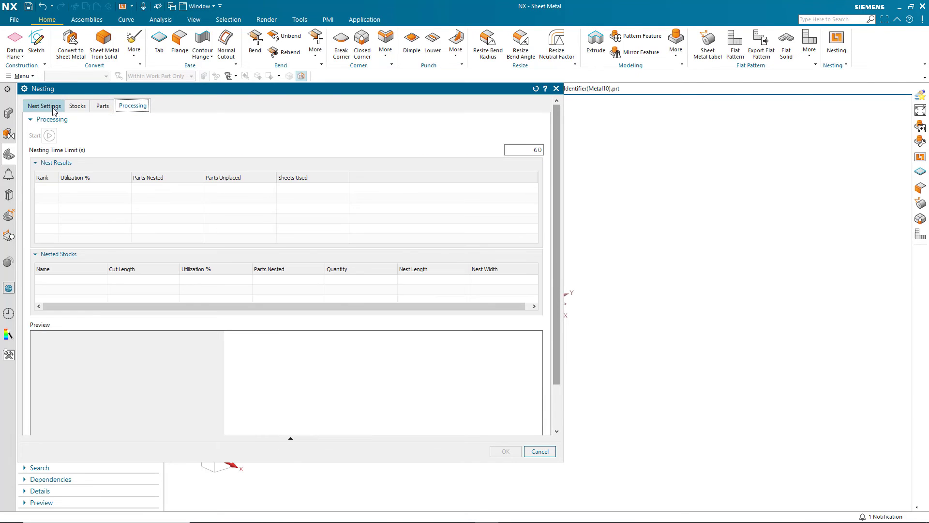
left_click(58, 109)
left_click(537, 228)
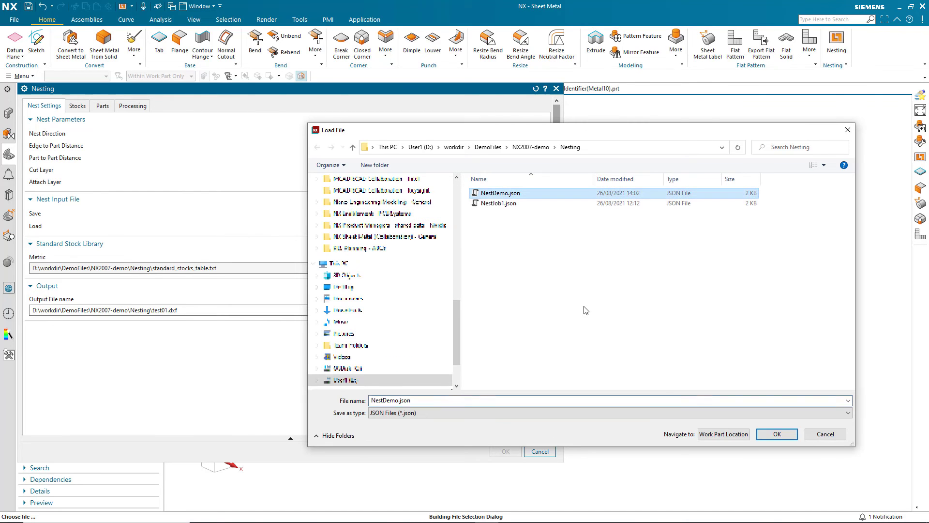
left_click(777, 433)
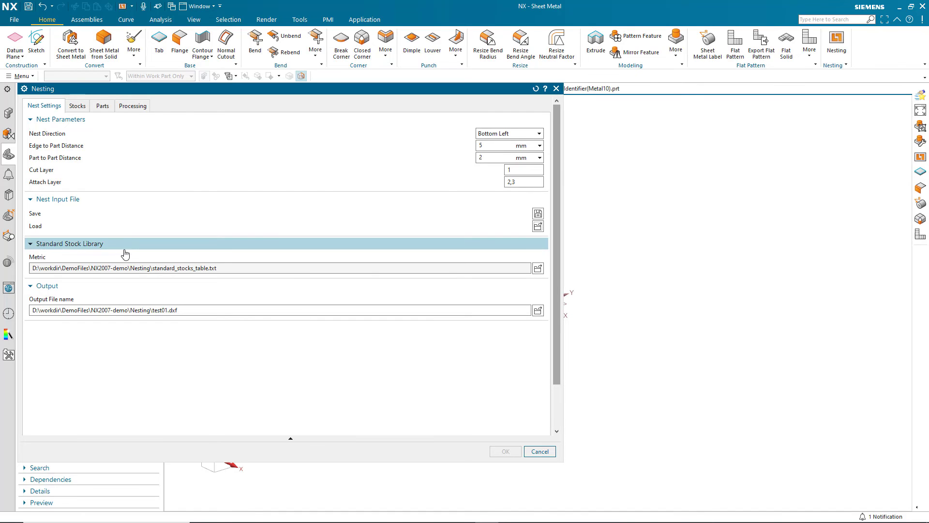
- Check the loaded stocks and parts, and run the nesting calculation
left_click(77, 107)
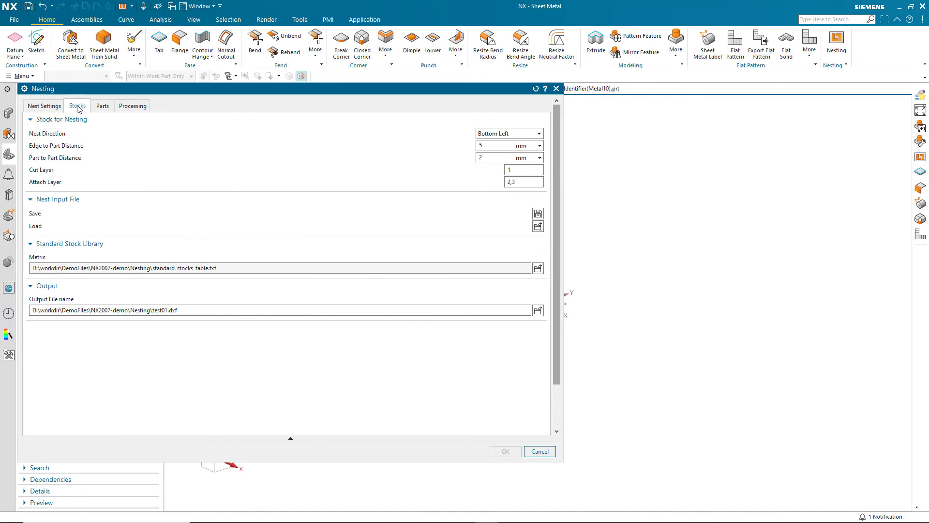
left_click(103, 106)
left_click(131, 107)
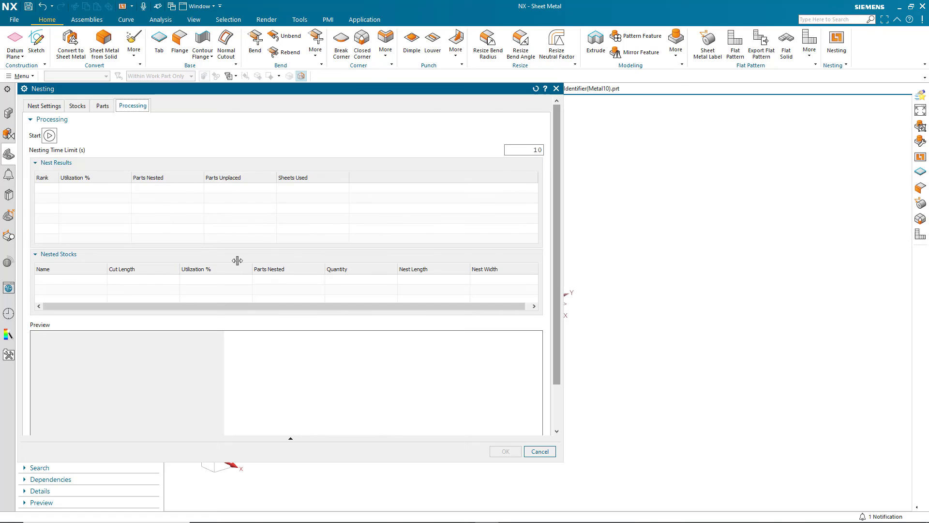
left_click(49, 136)
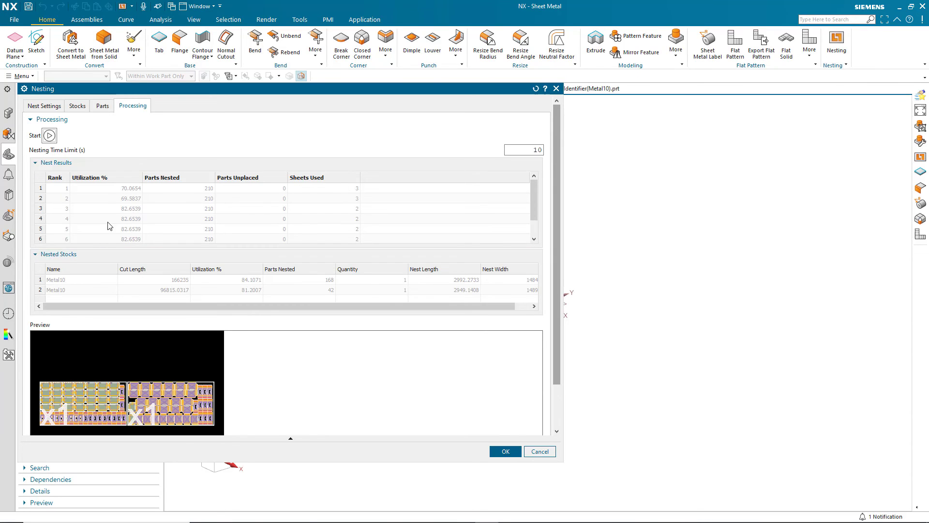
- Preview each of the two Metal10 nested stocks of nest result 8
scroll(109, 215, "down", 1)
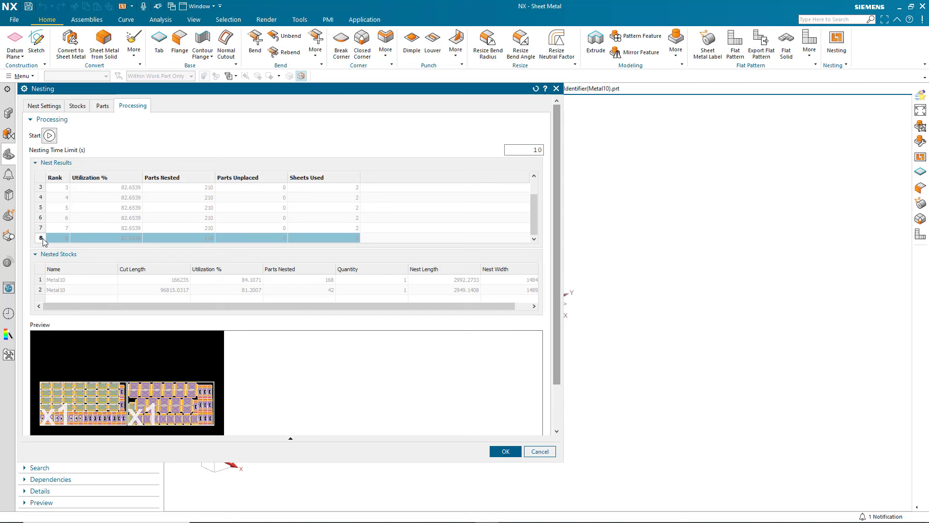
left_click(41, 281)
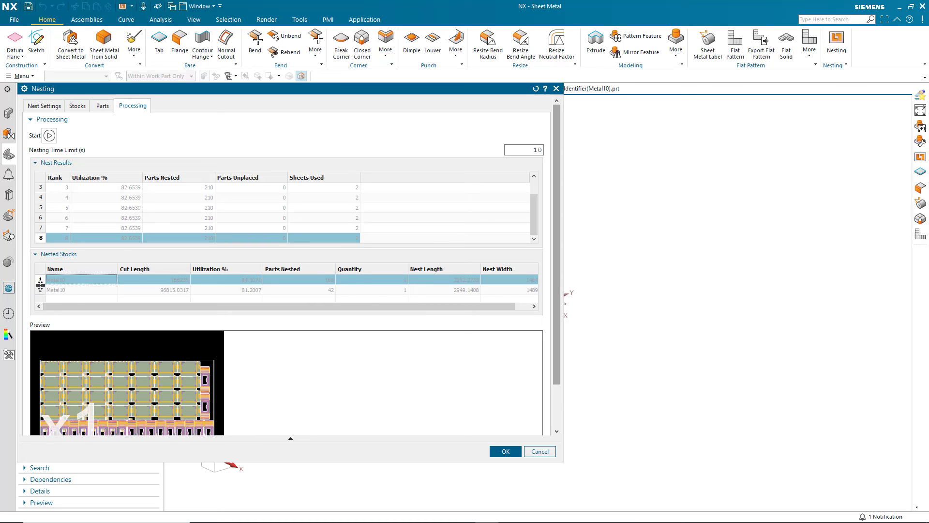
left_click(40, 291)
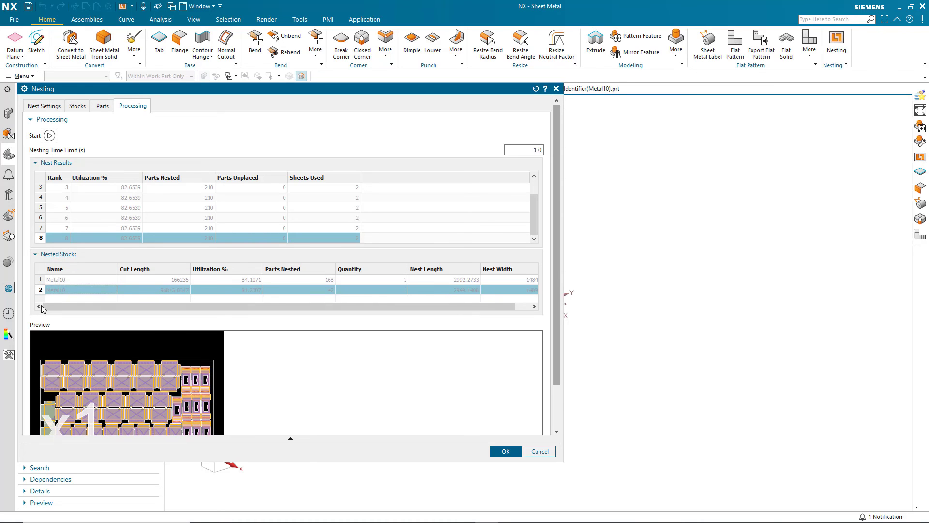
left_click(41, 279)
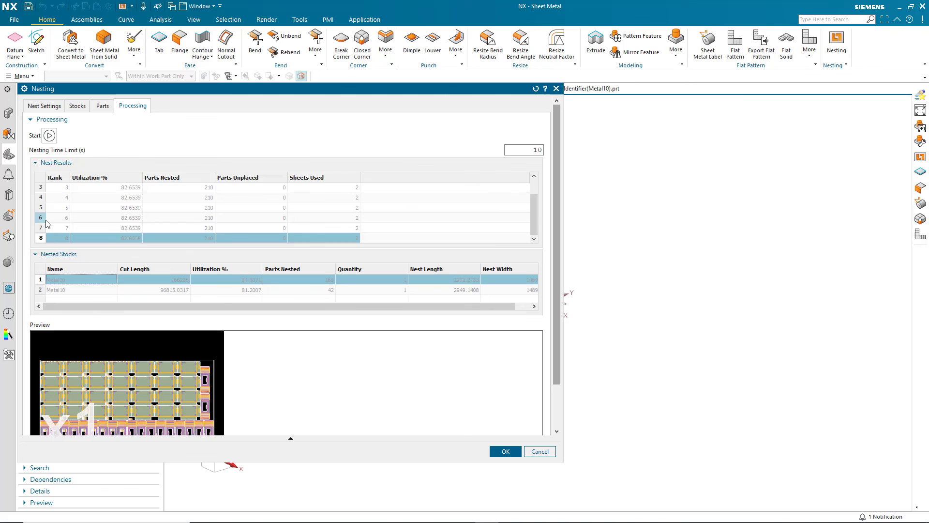
- Enlarge the nesting dialog, preview each nested stock of nest result 1, and reselect the last-ranked result
scroll(44, 220, "up", 1)
left_click(44, 190)
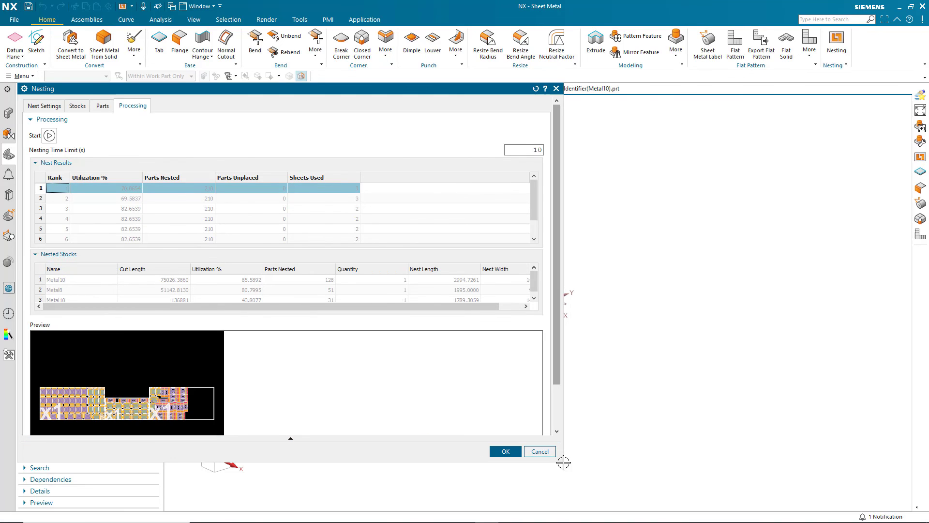
left_click_drag(562, 460, 736, 518)
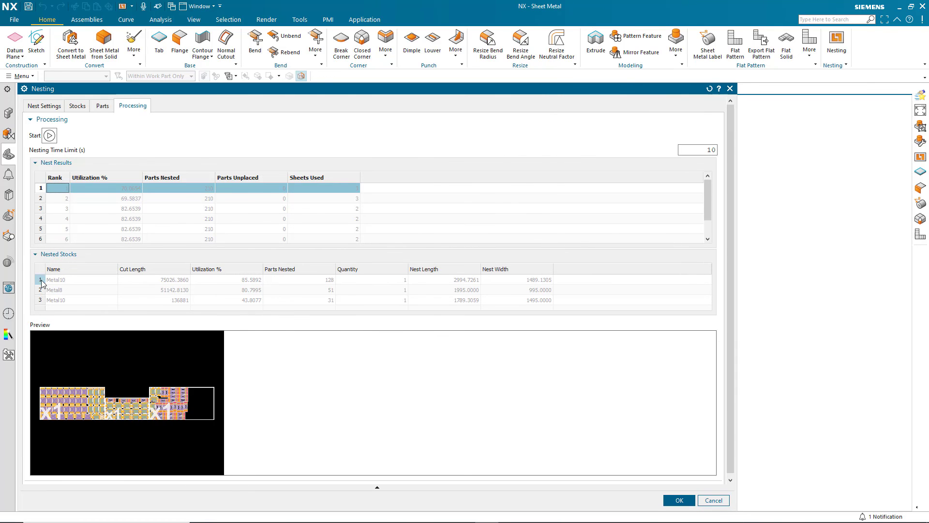
left_click(41, 280)
left_click(40, 290)
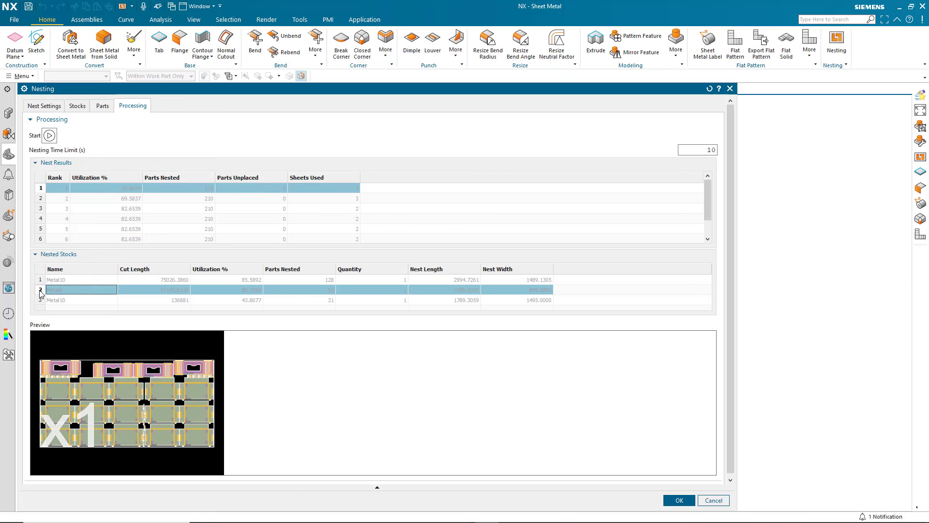
left_click(39, 299)
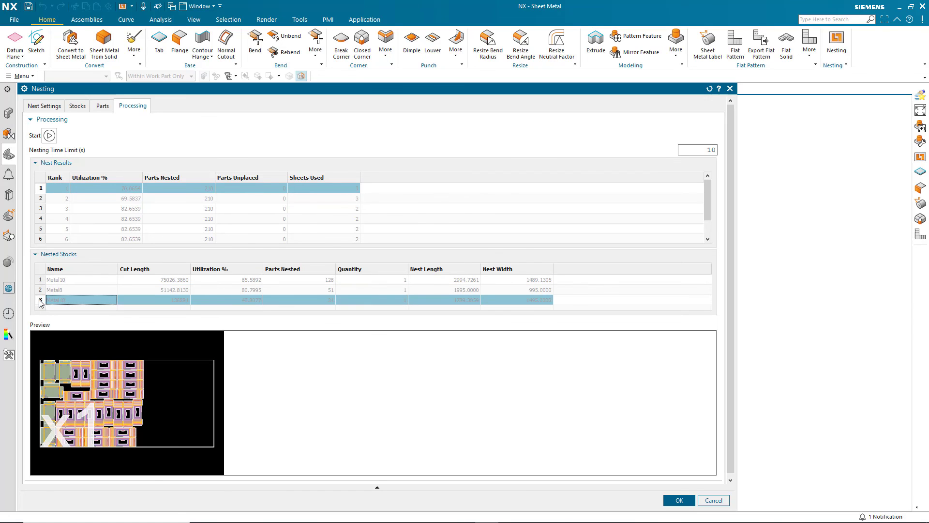
scroll(40, 234, "down", 1)
left_click(40, 238)
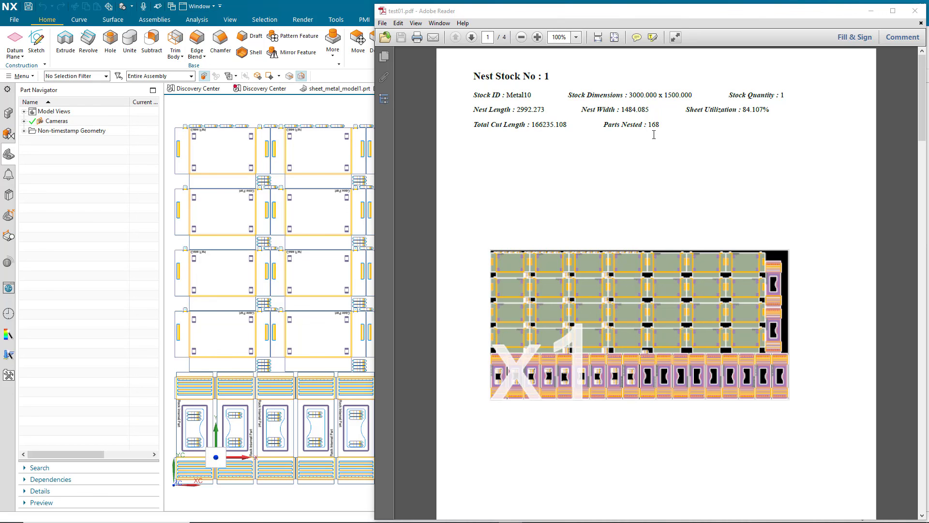
- Review the nested stock pages of the test01.pdf report in Adobe Reader
scroll(645, 187, "down", 10)
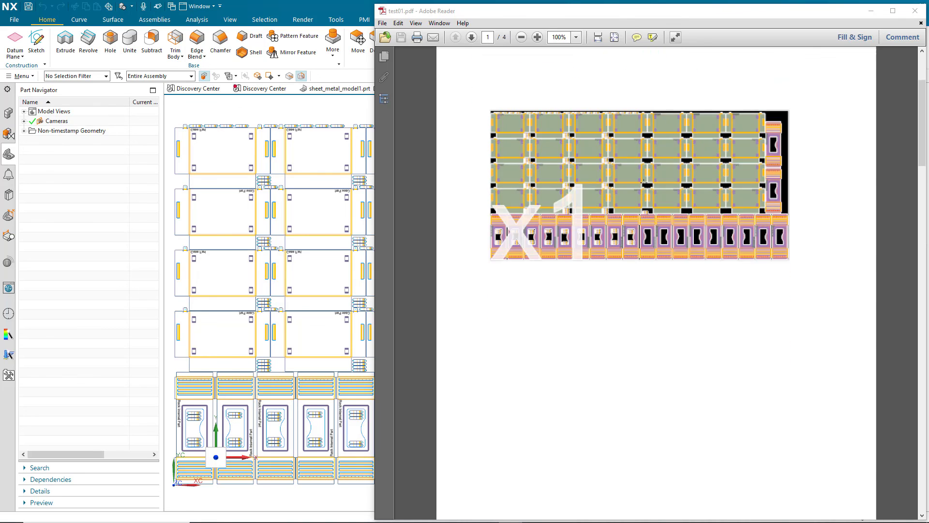